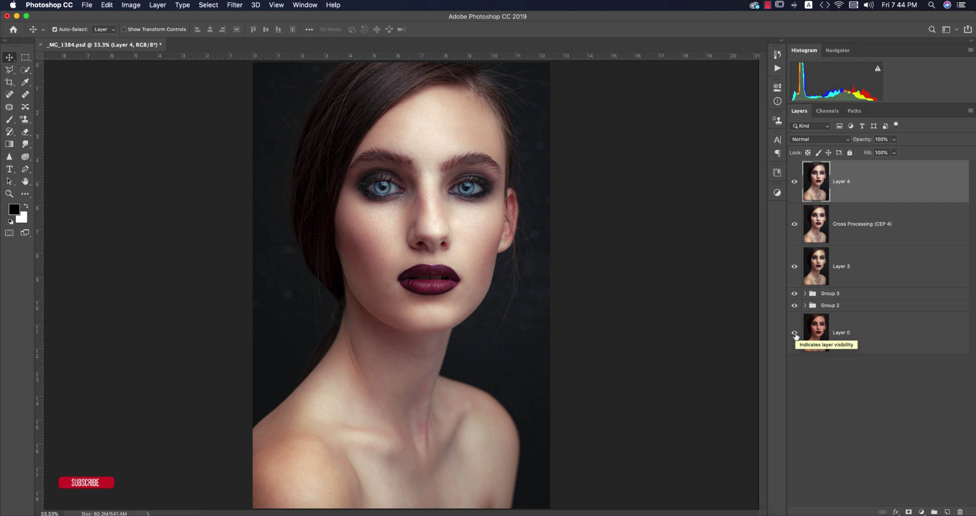
Show only Layer 0, and group all the layers and groups above it into one group.
alt+click(794, 334)
click(884, 344)
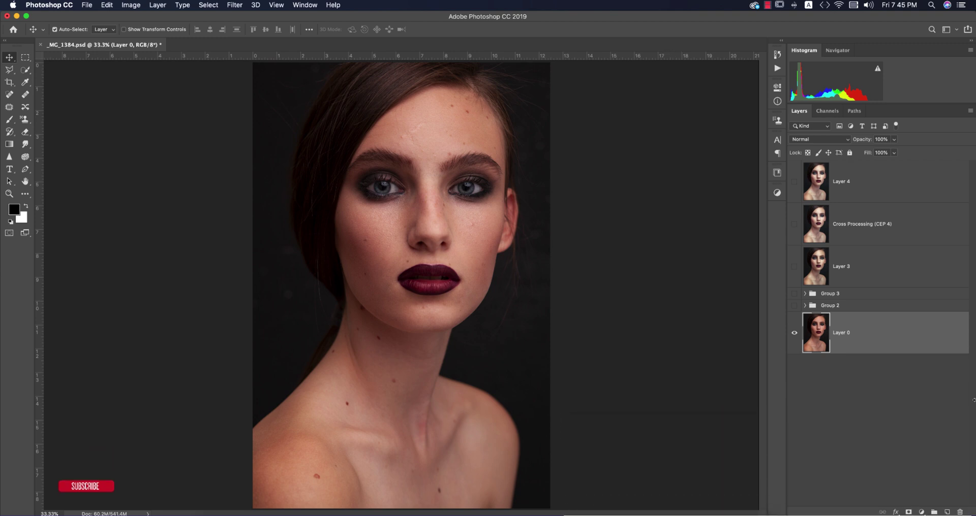
click(885, 184)
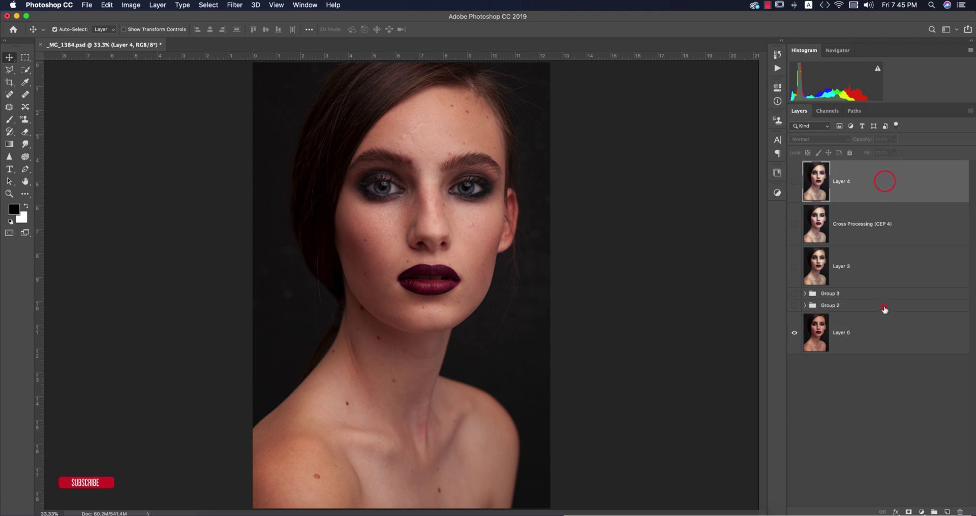
shift+click(885, 307)
key(super+g)
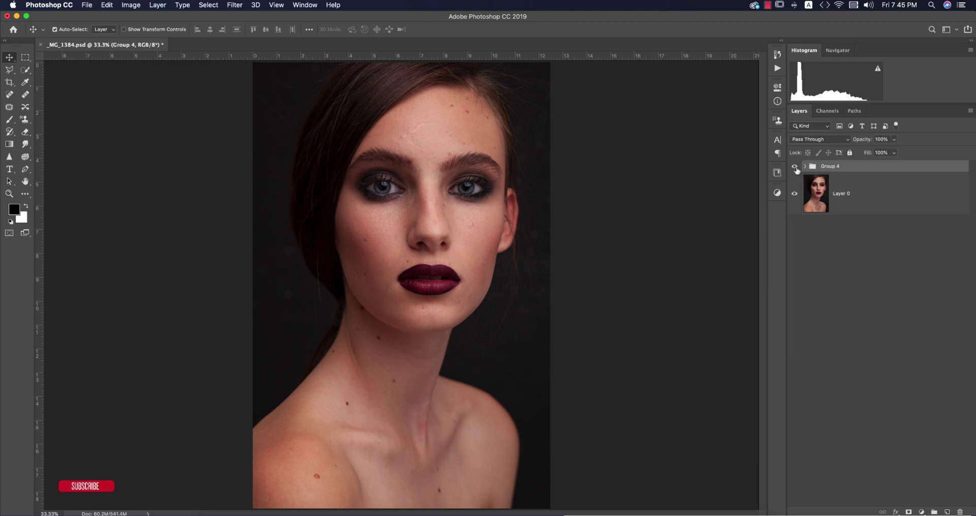
Rename the new group as pr and place it, hidden, below Layer 0.
click(795, 166)
text(pr)
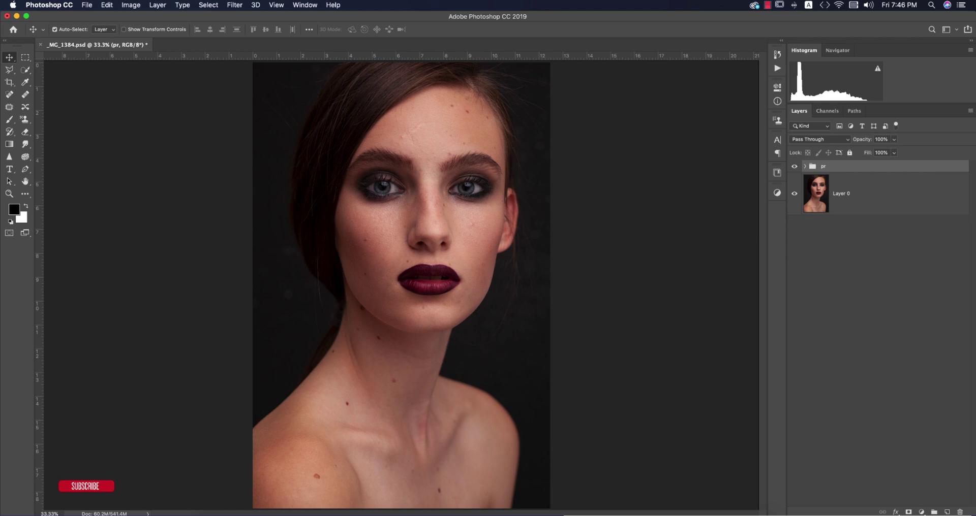
drag(831, 166, 859, 240)
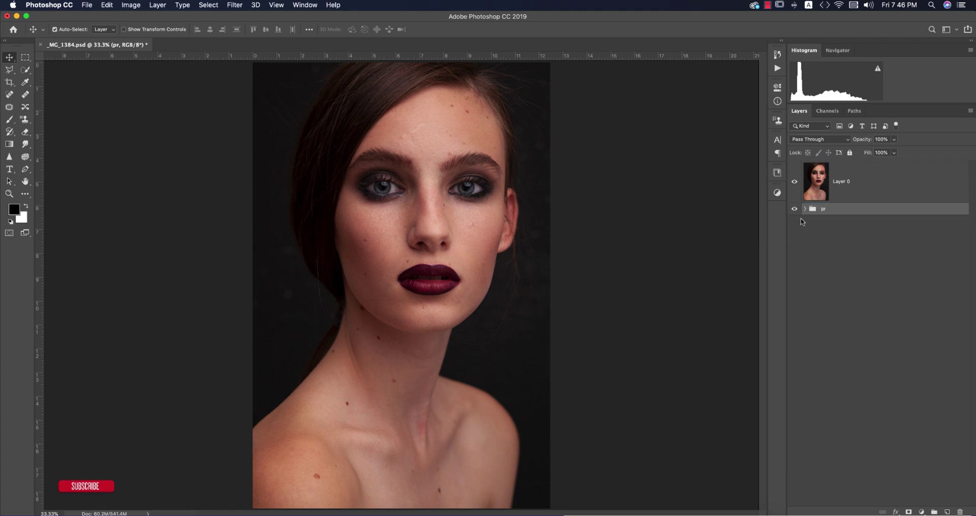
click(795, 210)
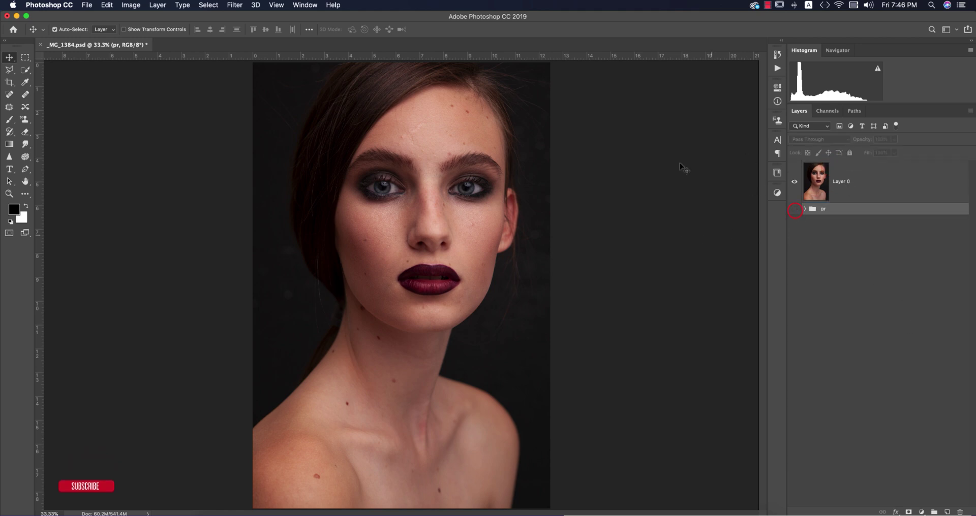
Duplicate Layer 0 and rename the copy as spot.
click(849, 173)
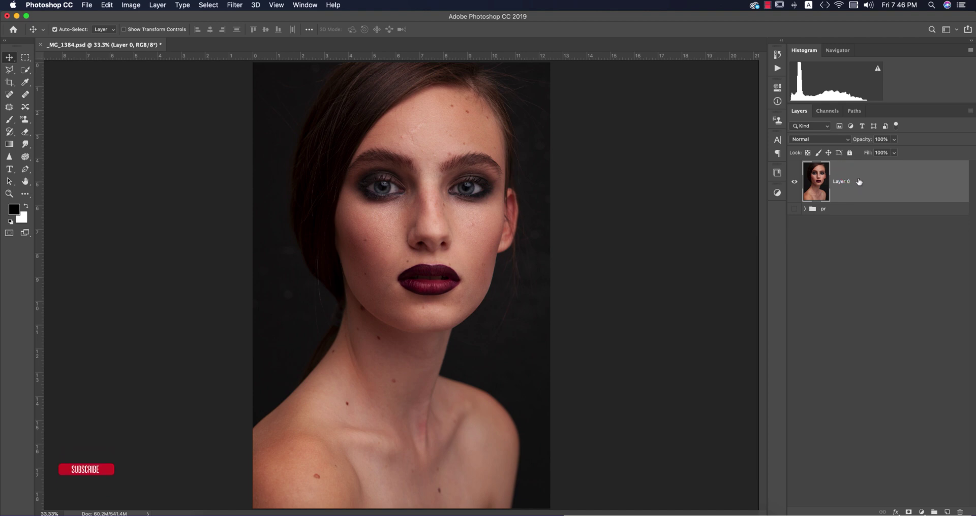
key(super+j)
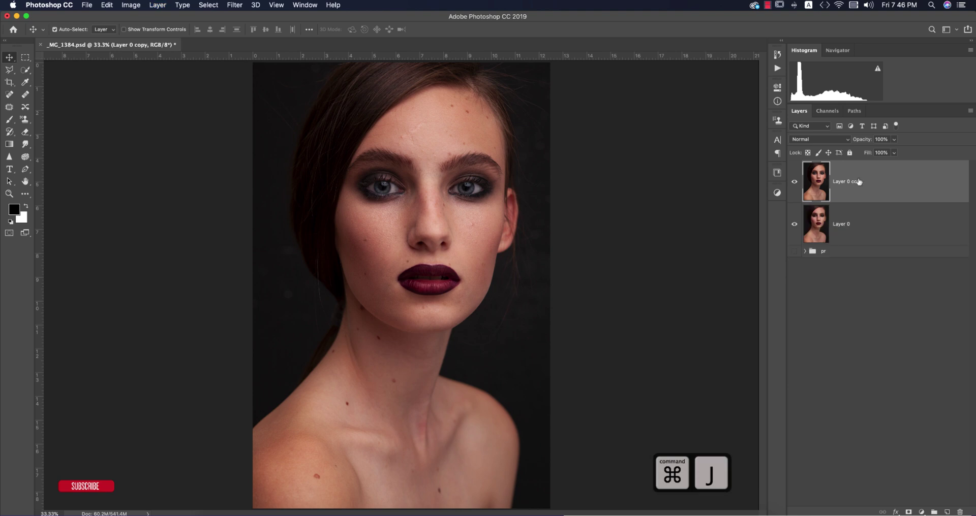
click(714, 239)
click(866, 180)
click(841, 183)
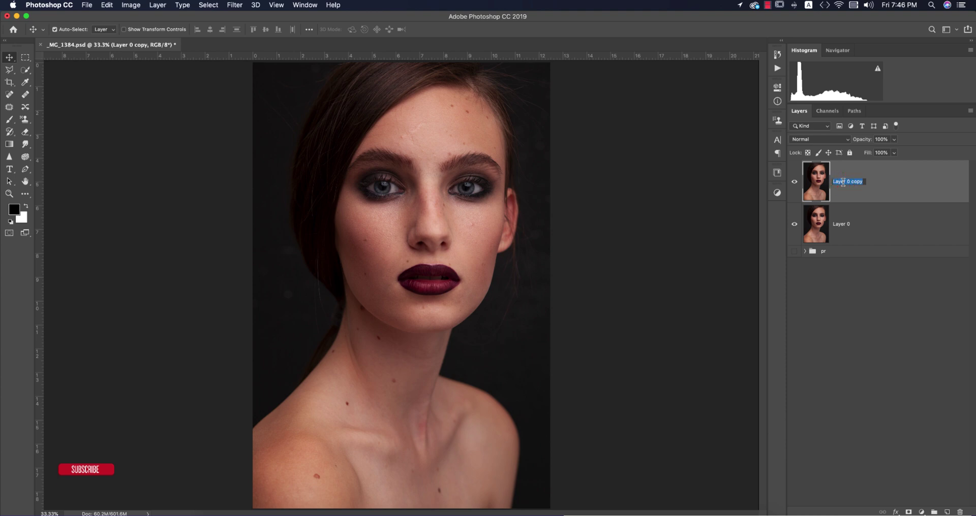
text(spot)
key(Return)
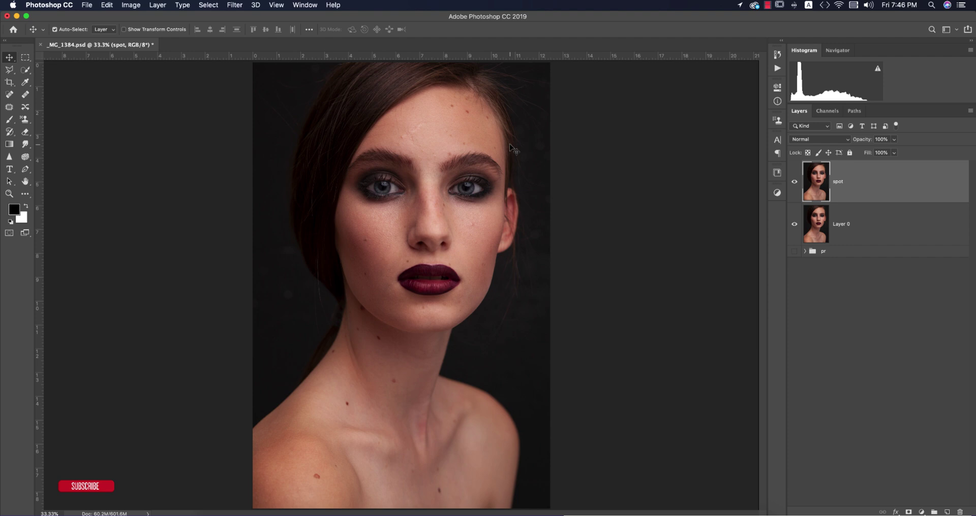
Rename the original Layer 0 as main.
click(839, 224)
text(main)
key(Return)
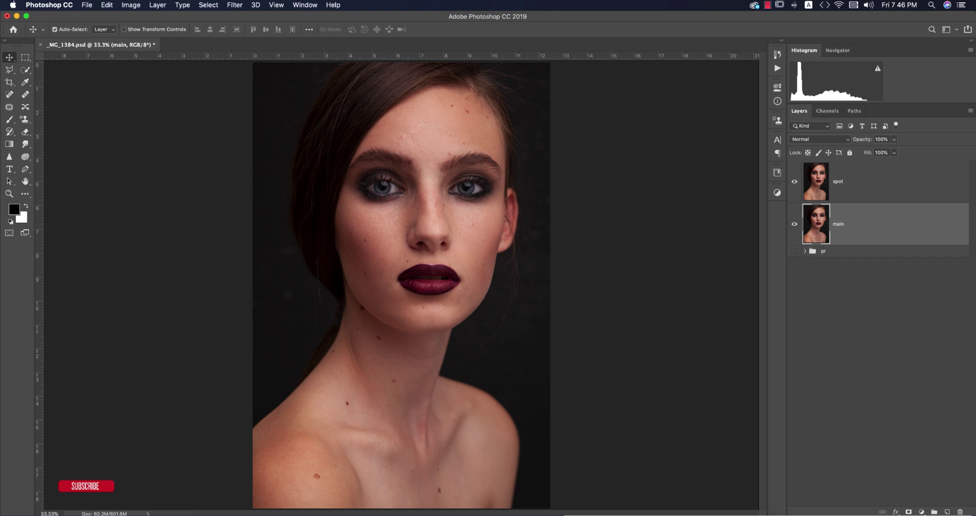
Open the spot layer in the Camera Raw Filter.
click(840, 189)
scroll(456, 114, down, 7)
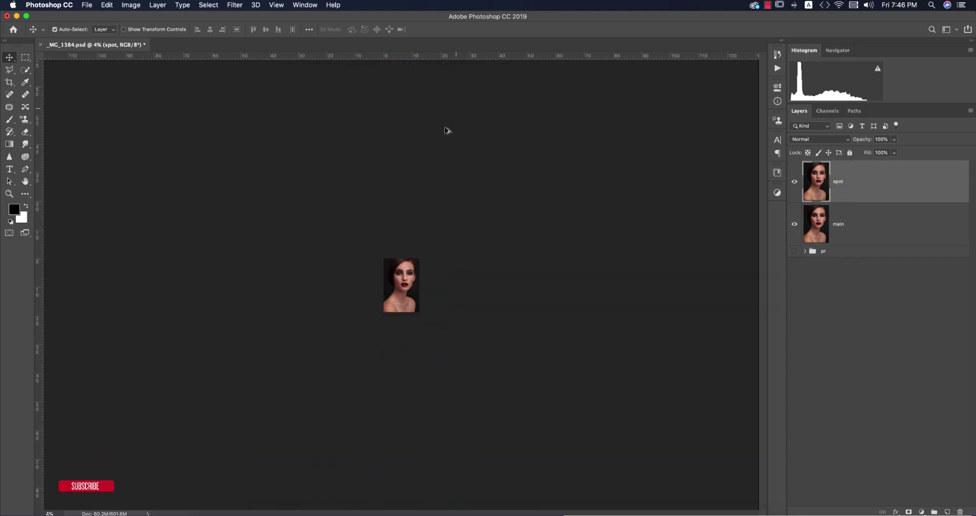
scroll(415, 243, up, 8)
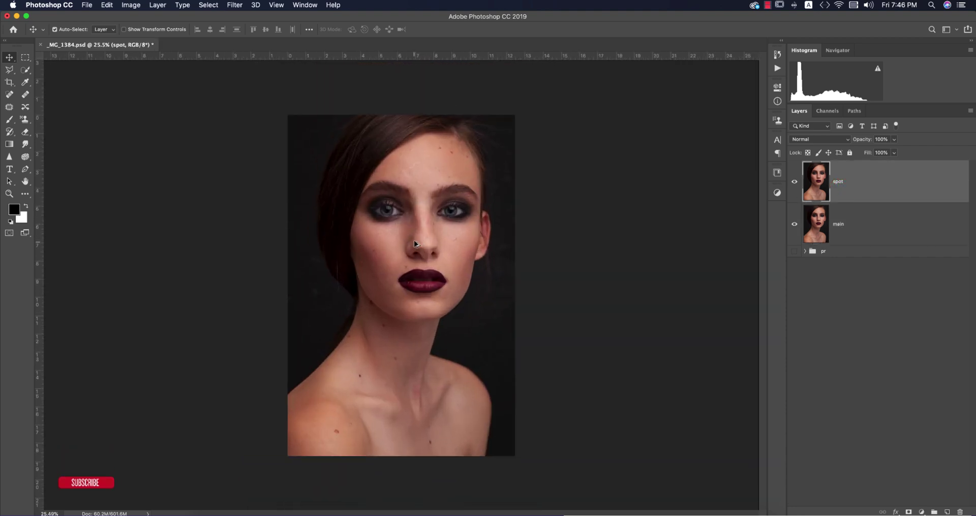
scroll(415, 244, down, 3)
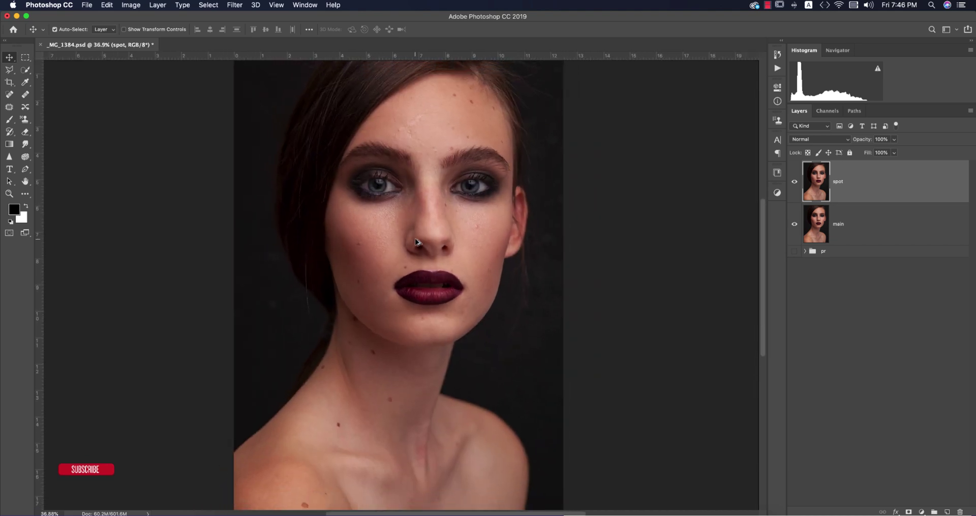
scroll(415, 242, down, 2)
scroll(415, 242, up, 1)
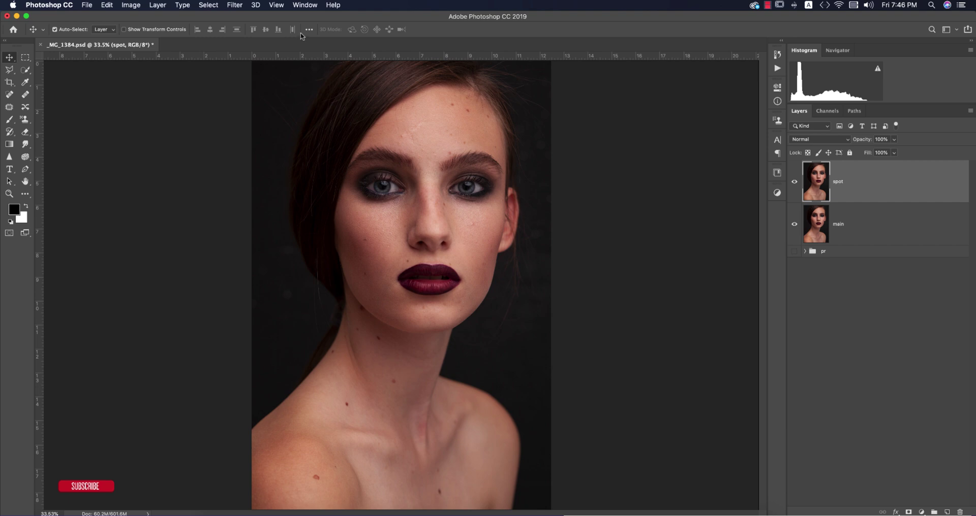
click(234, 6)
click(260, 65)
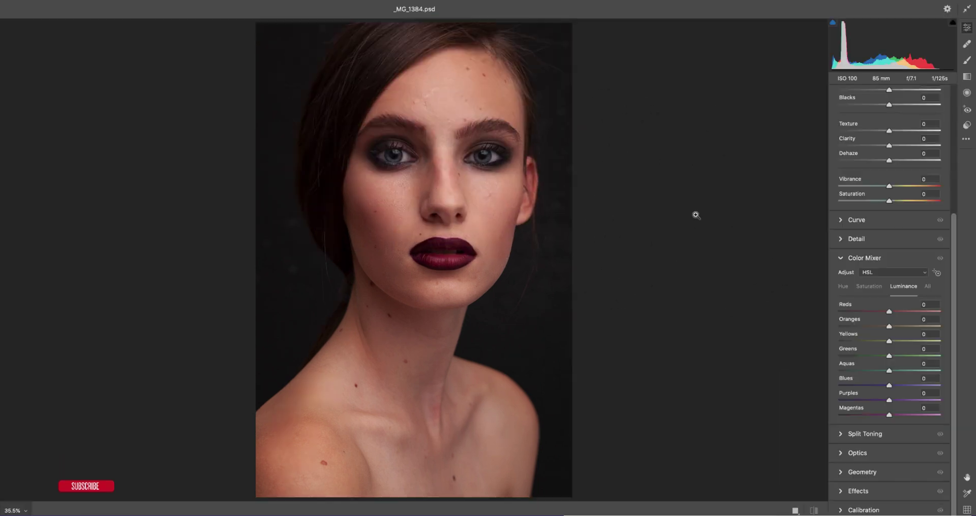
Collapse the Basic and Color Mixer sections of the Camera Raw edit settings.
drag(956, 233, 906, 103)
click(839, 134)
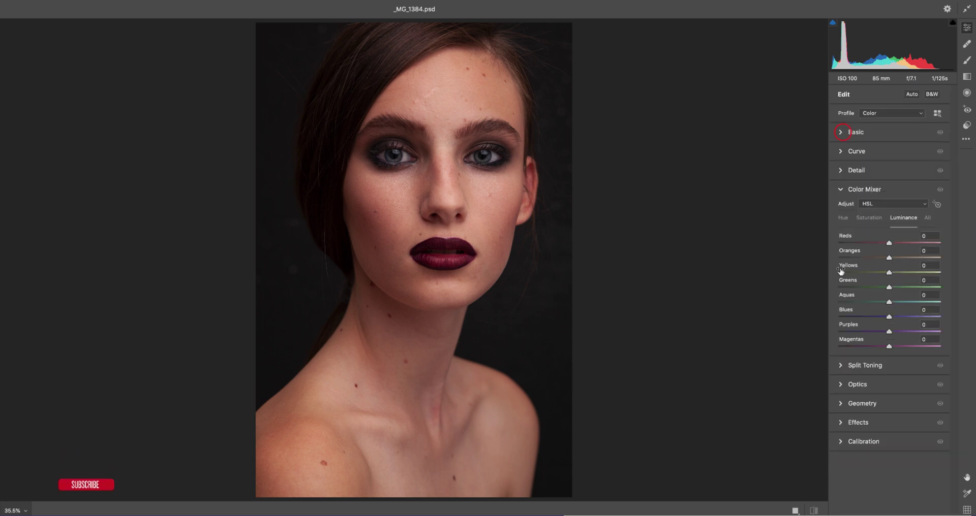
click(839, 189)
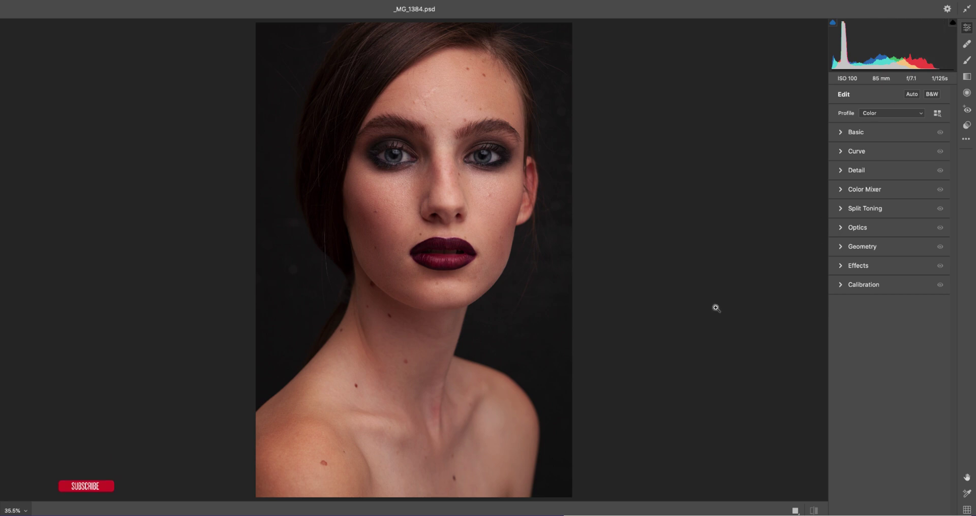
Set up Spot Removal in Heal mode with size 7, feather 30 and opacity 100.
click(966, 43)
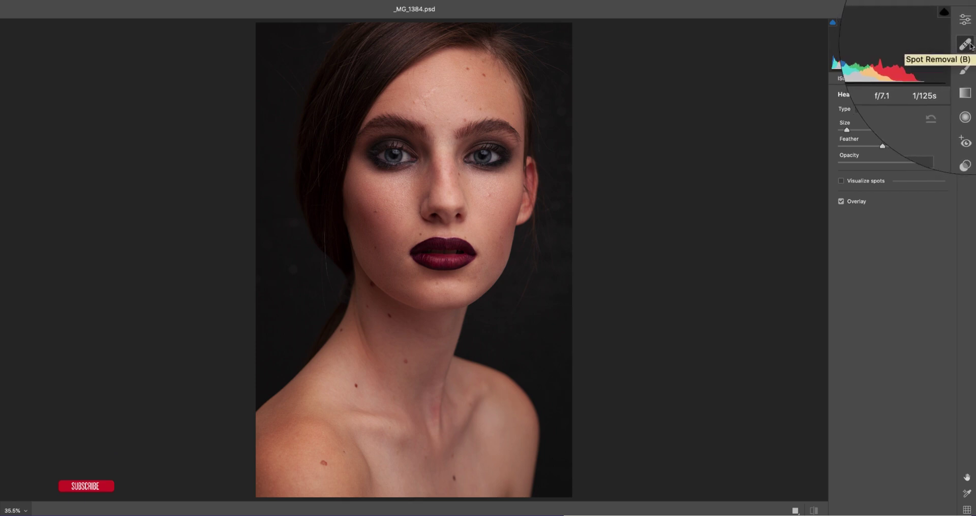
click(966, 27)
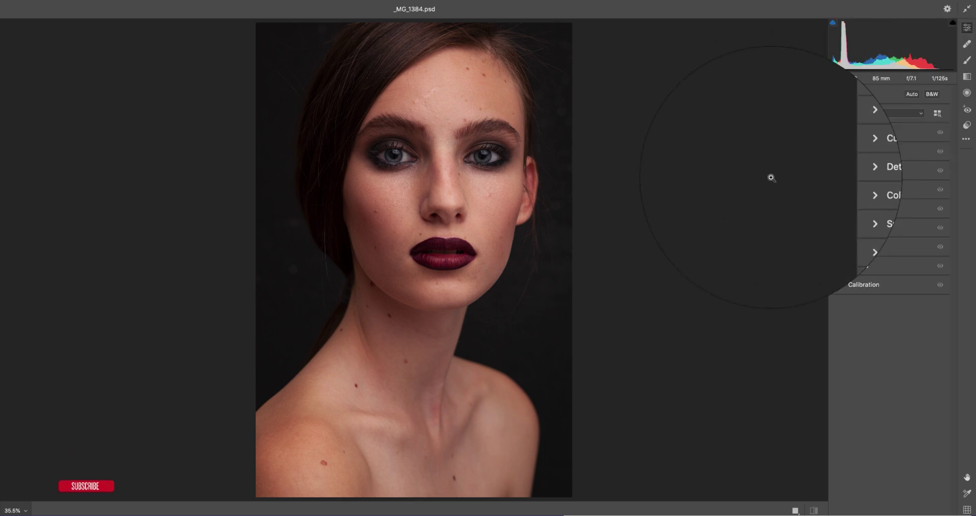
click(966, 44)
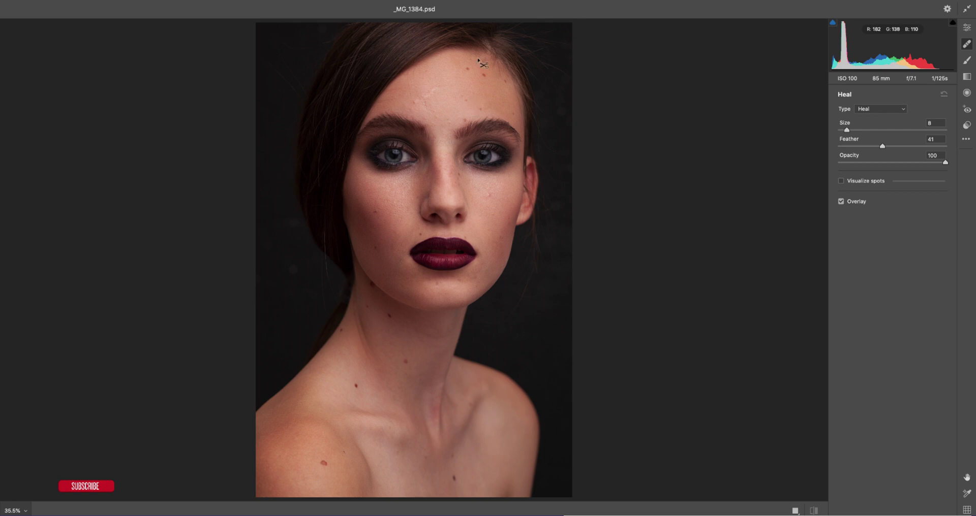
key(super+equal)
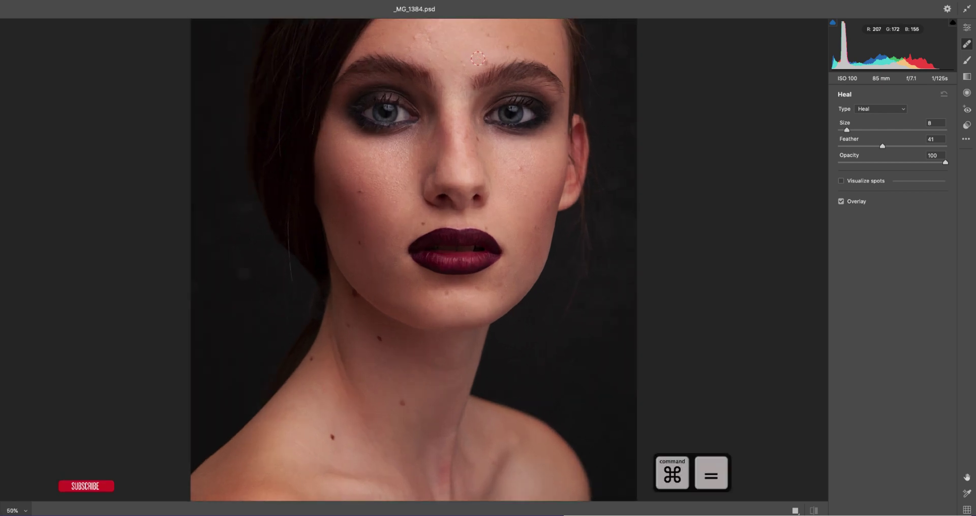
key(super+equal)
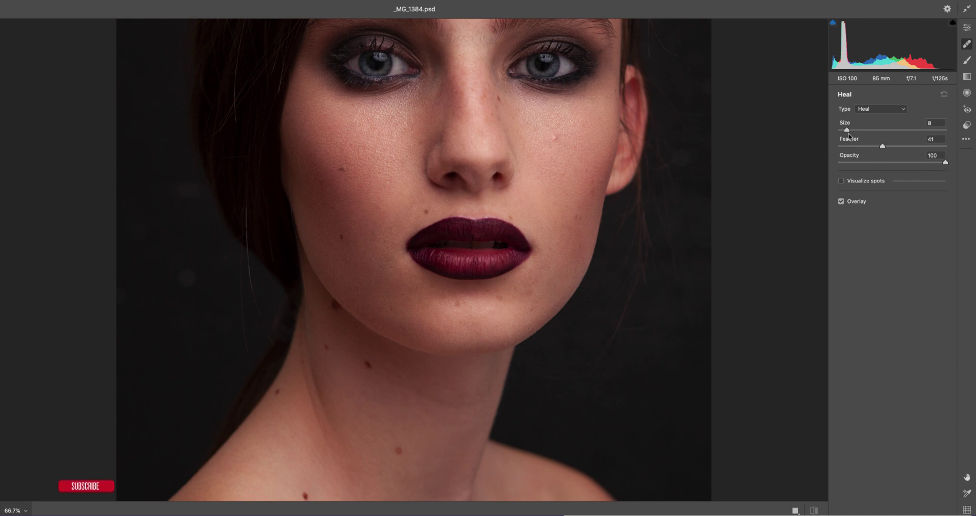
mouse_move(849, 130)
mouse_down()
mouse_move(864, 130)
mouse_move(873, 146)
mouse_up()
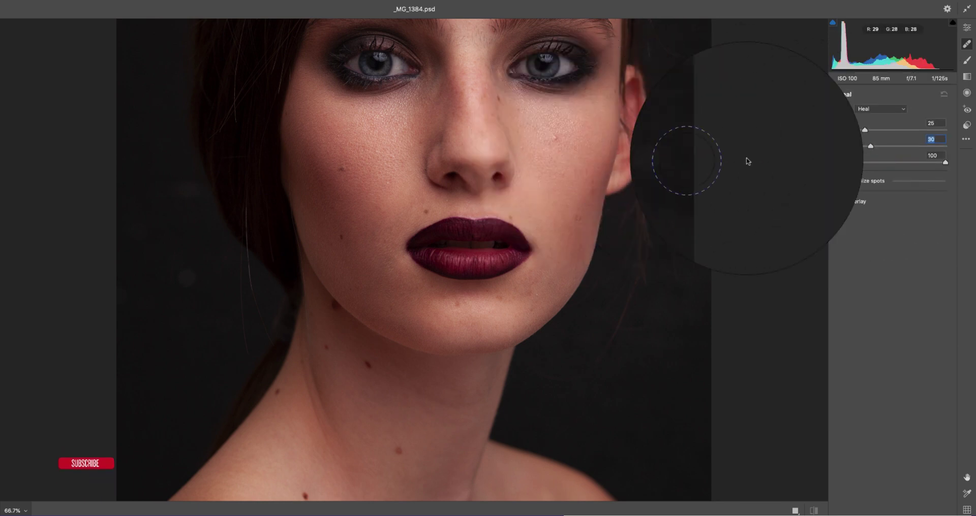
mouse_move(922, 164)
mouse_down()
mouse_move(856, 157)
mouse_move(950, 163)
mouse_up()
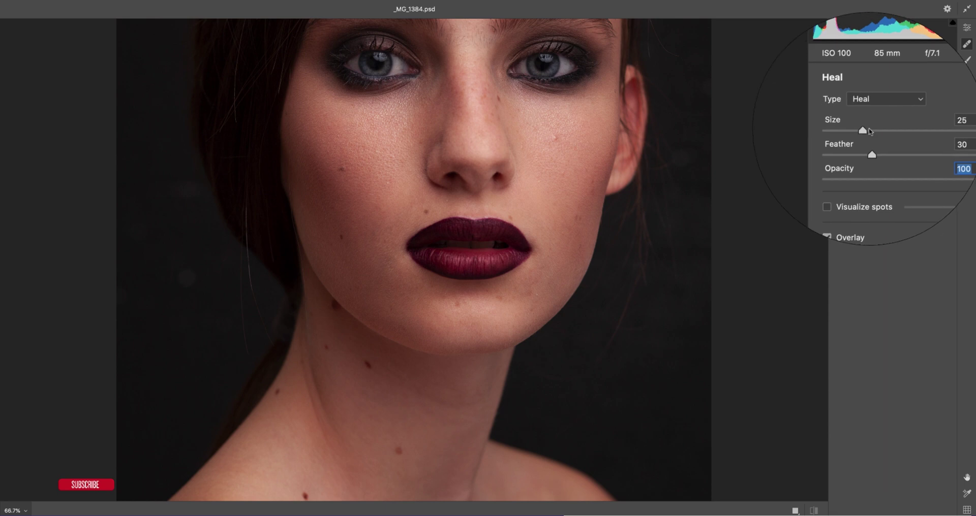
drag(864, 130, 856, 130)
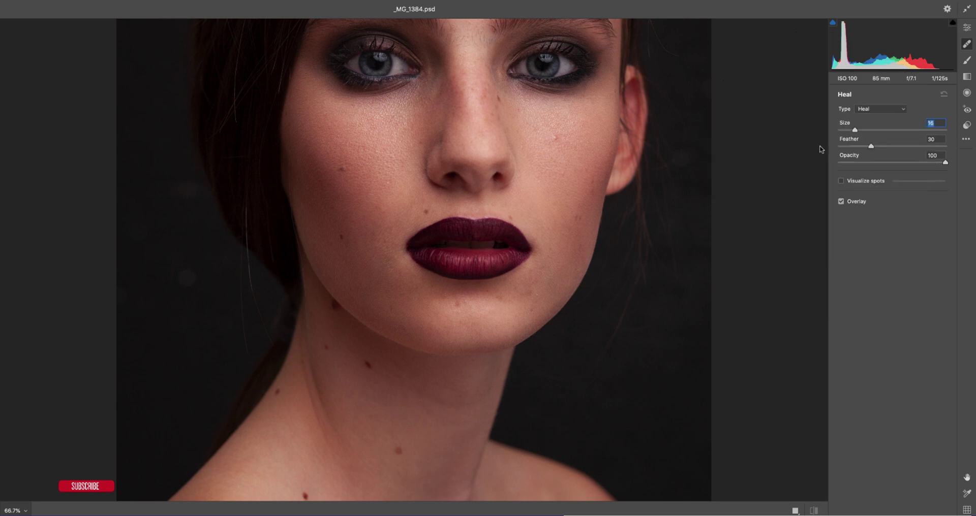
key(bracketleft)
key(bracketleft)
key(bracketleft)
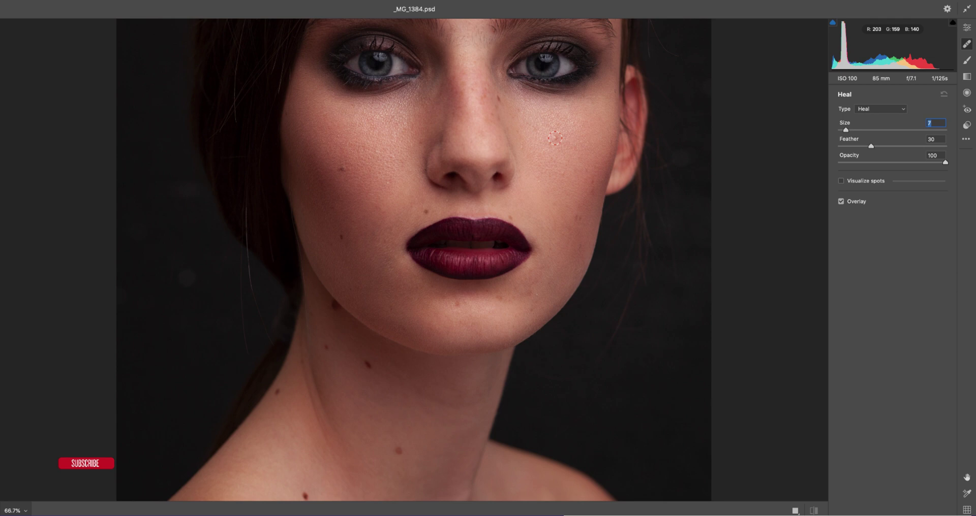
Heal the small blemishes on the cheek beside the visible ear, adjusting the sample sources to clean skin nearby.
click(554, 138)
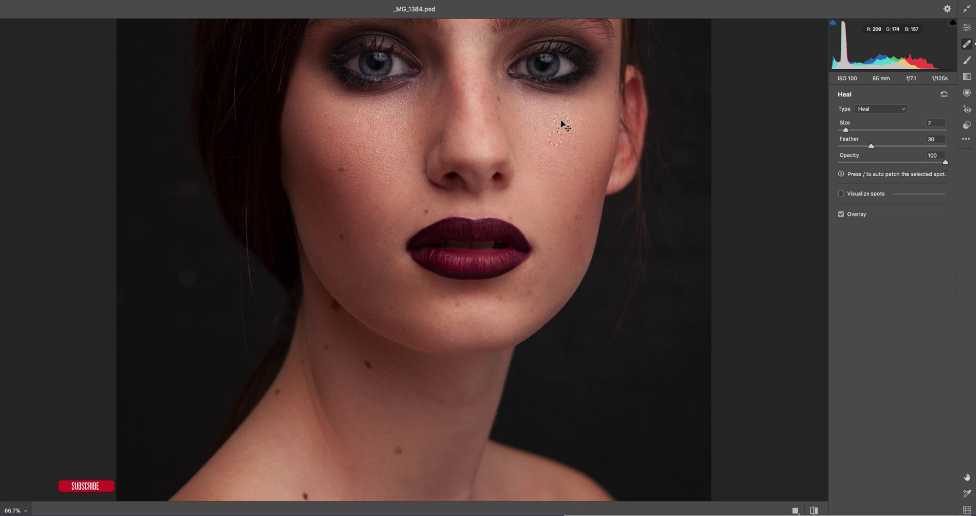
drag(566, 124, 584, 137)
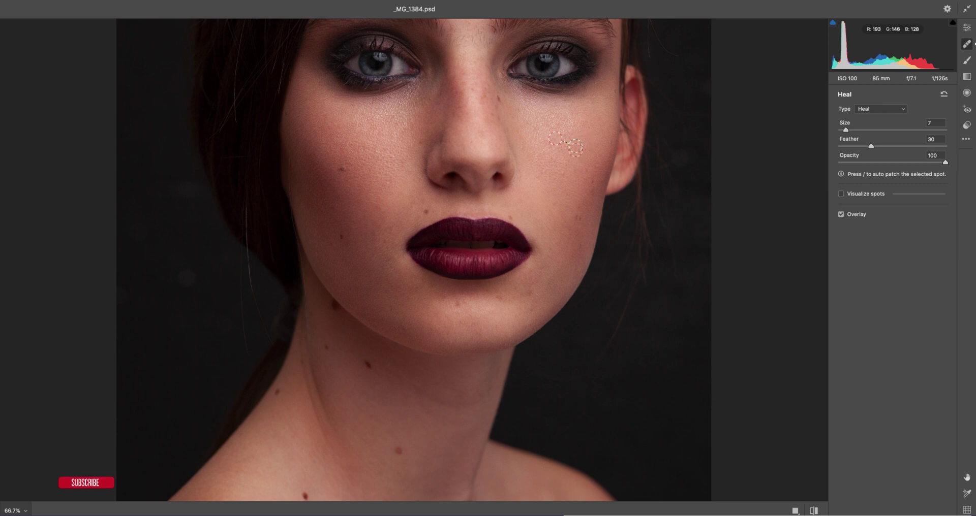
click(562, 171)
click(575, 218)
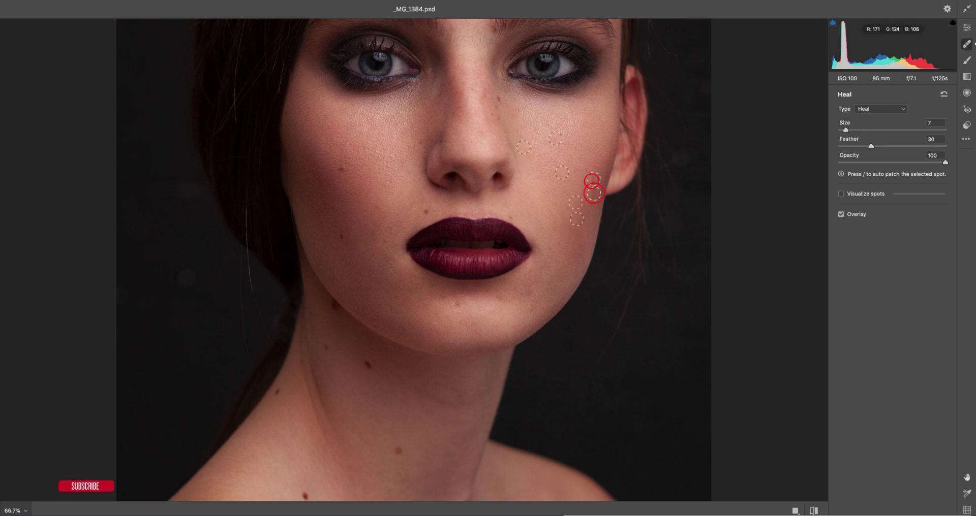
mouse_move(595, 183)
mouse_down()
mouse_move(578, 189)
mouse_move(577, 206)
mouse_up()
click(593, 181)
click(584, 170)
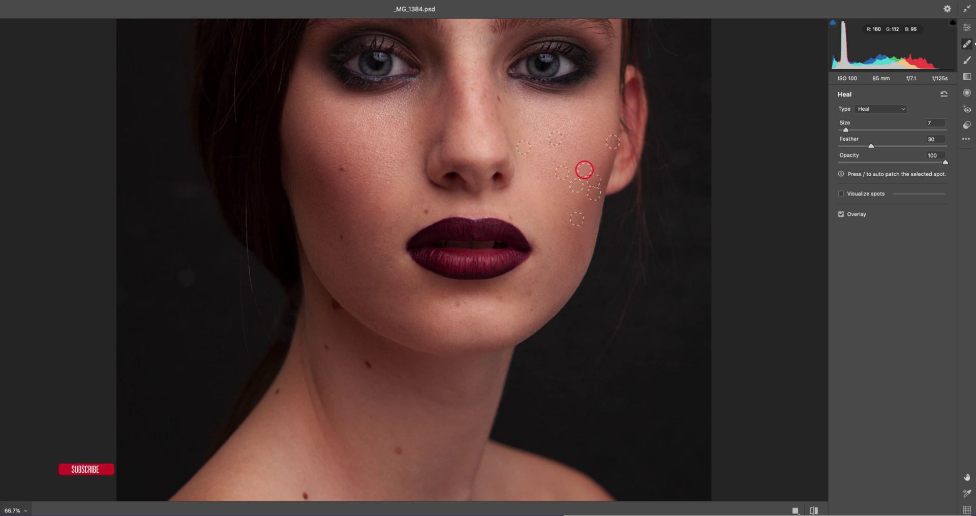
Heal the mole on the side of the nose bridge and the skin between the eyebrows.
key(super+equal)
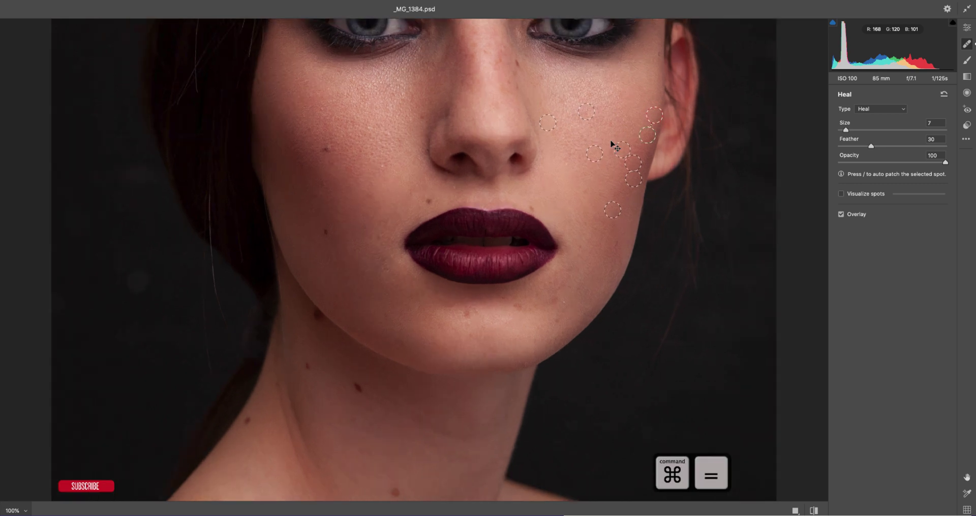
drag(609, 141, 505, 303)
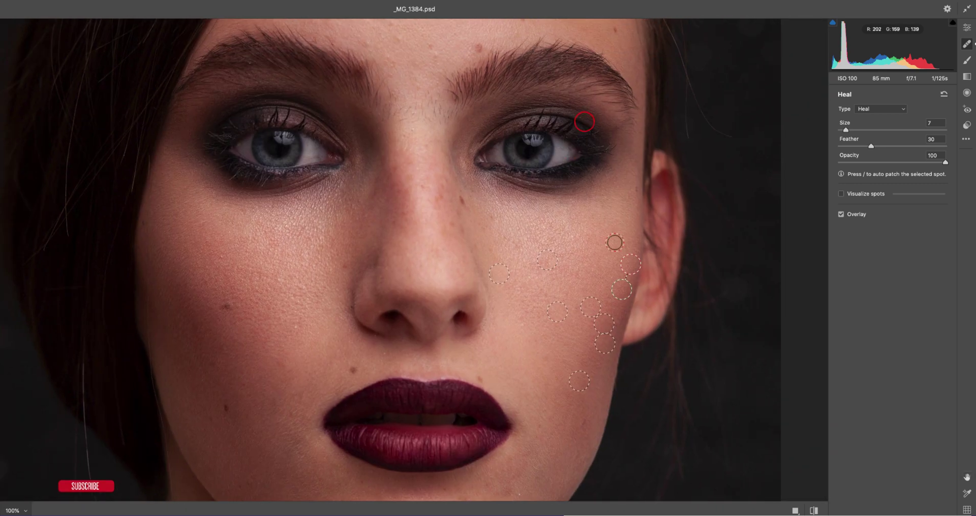
click(466, 195)
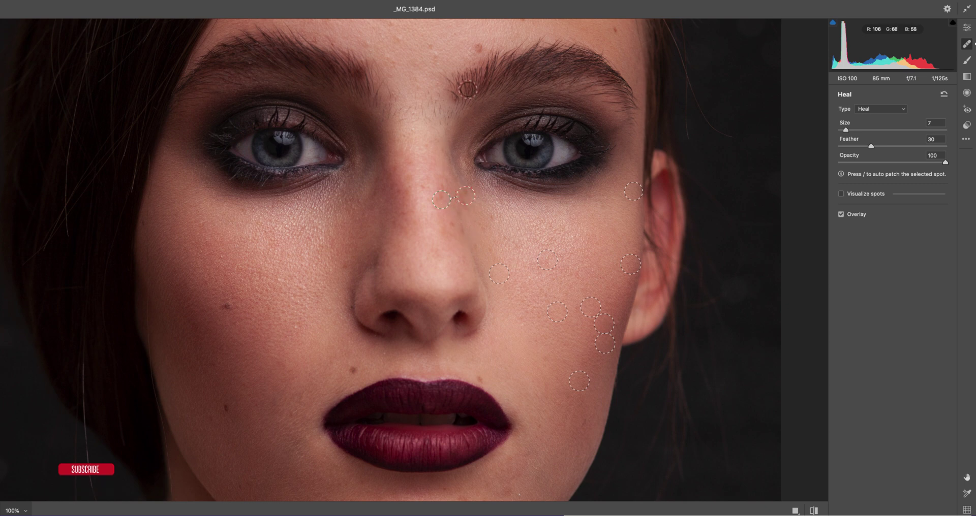
mouse_move(430, 115)
mouse_down()
mouse_move(442, 181)
mouse_move(408, 192)
mouse_move(460, 176)
mouse_up()
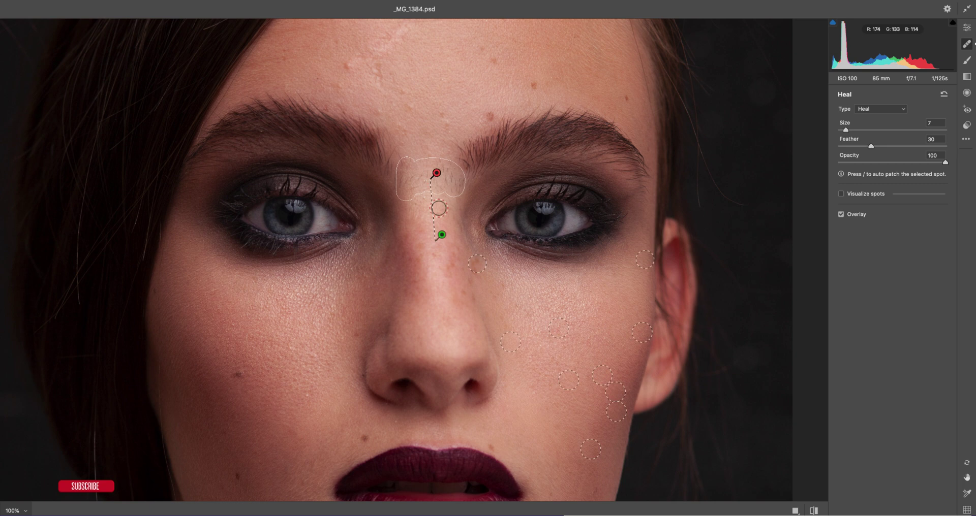
Heal the small spots above the ear-side eyebrow and on the middle of the forehead.
click(488, 115)
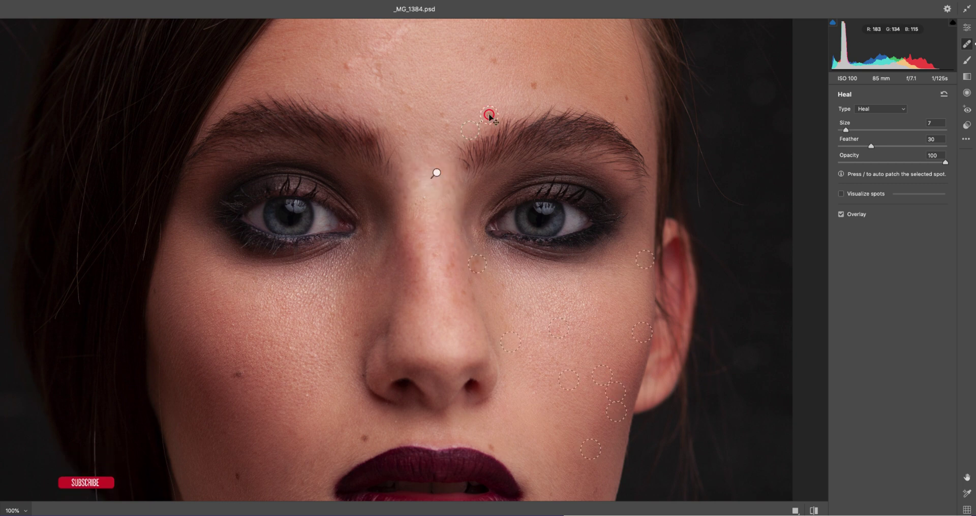
click(533, 85)
click(625, 96)
click(495, 58)
Heal the moles and spots across the upper forehead just below the hairline.
drag(451, 75, 455, 187)
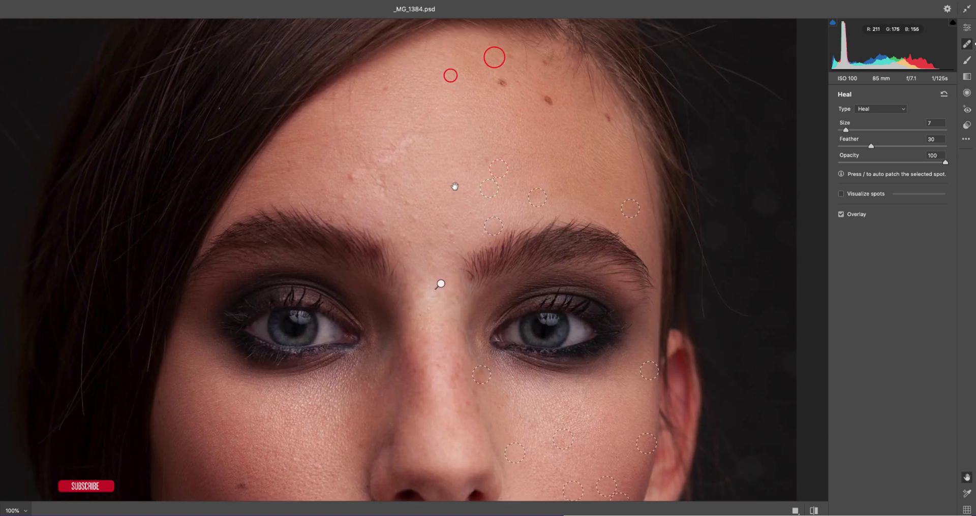
click(482, 160)
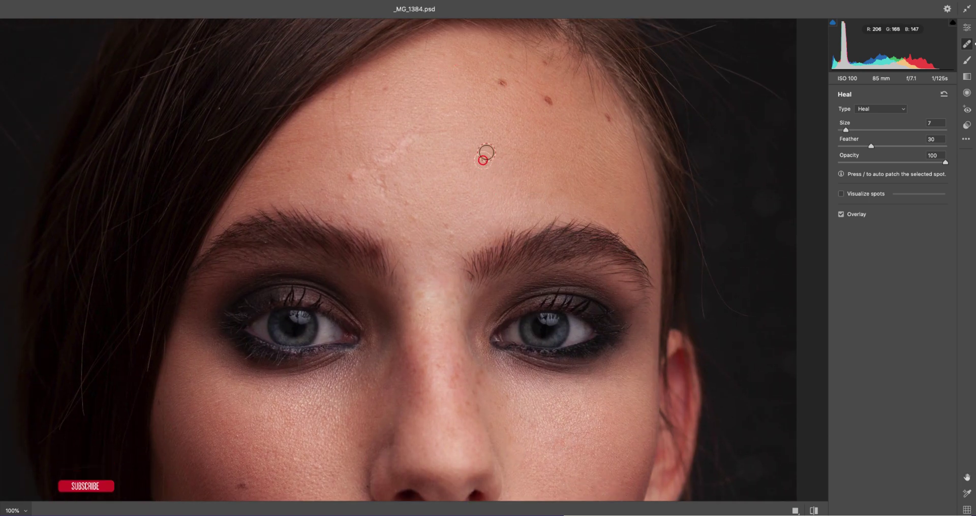
click(500, 81)
drag(540, 96, 551, 102)
click(613, 122)
click(543, 66)
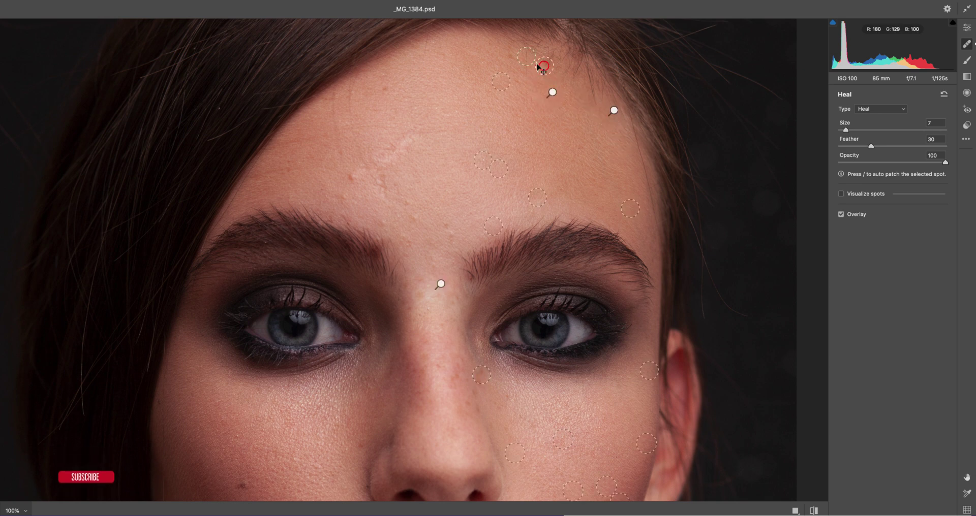
click(388, 86)
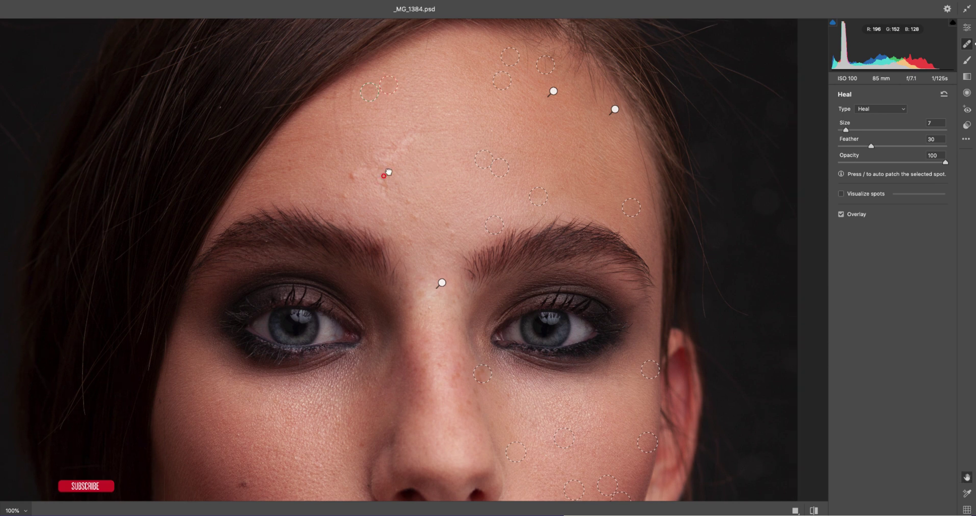
Heal the diagonal scar on the forehead and the small bumps down to the skin between the eyebrows.
drag(384, 176, 444, 161)
click(496, 100)
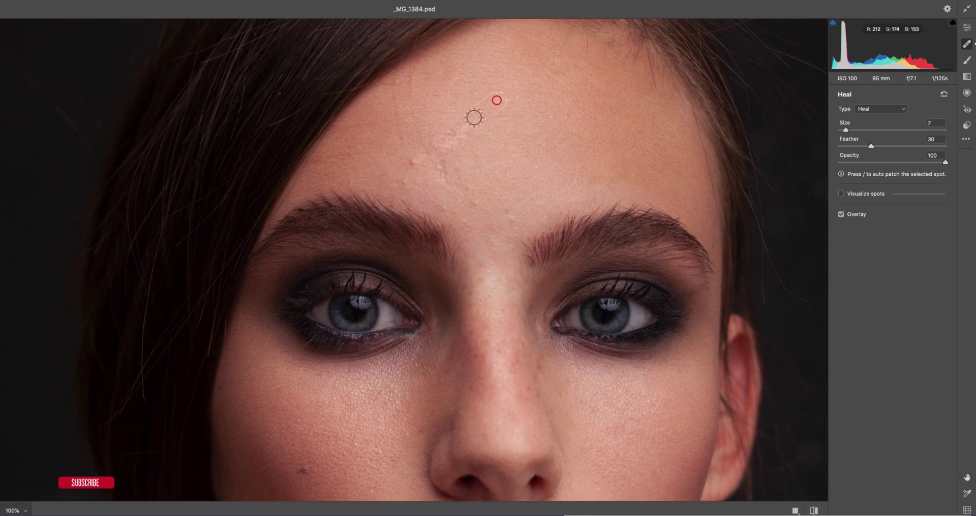
click(479, 112)
click(504, 174)
click(454, 185)
click(480, 209)
click(510, 218)
click(469, 235)
Heal the spots along the nose bridge and beside the nose, including two leftover bumps on the lower forehead.
click(500, 346)
click(521, 350)
key(super+z)
drag(451, 379, 453, 345)
click(423, 401)
click(544, 403)
drag(523, 330, 499, 371)
drag(422, 317, 479, 357)
click(502, 216)
click(458, 188)
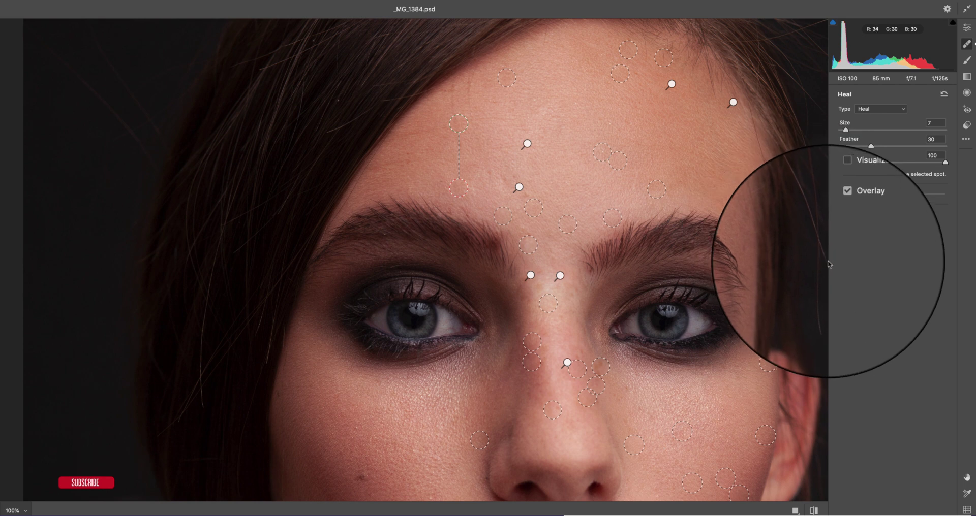
Turn on Visualize Spots and heal the marks between the nose and the upper lip.
drag(710, 404, 677, 283)
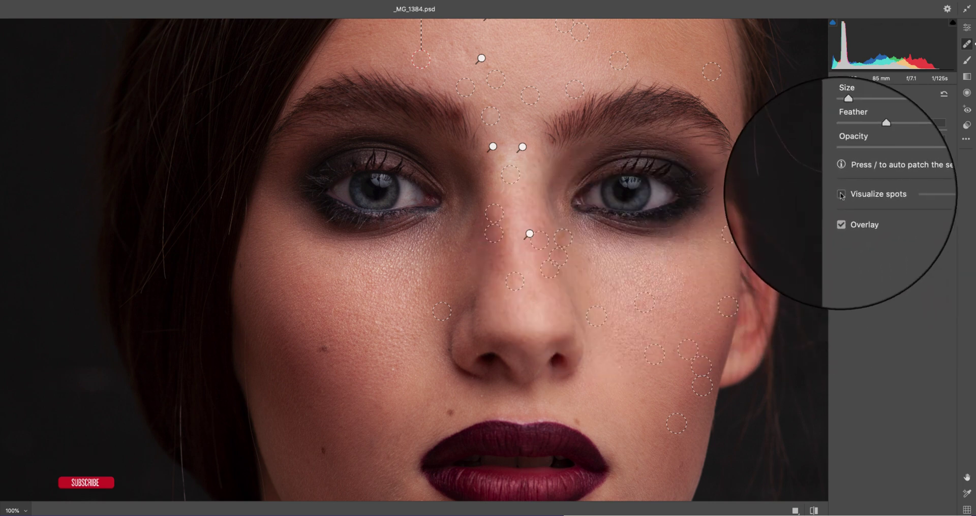
click(841, 194)
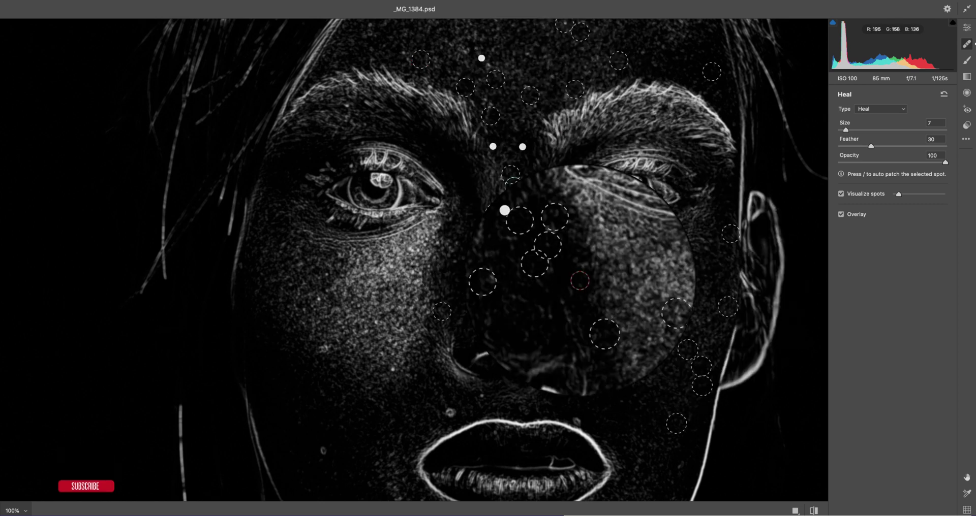
drag(527, 344, 536, 254)
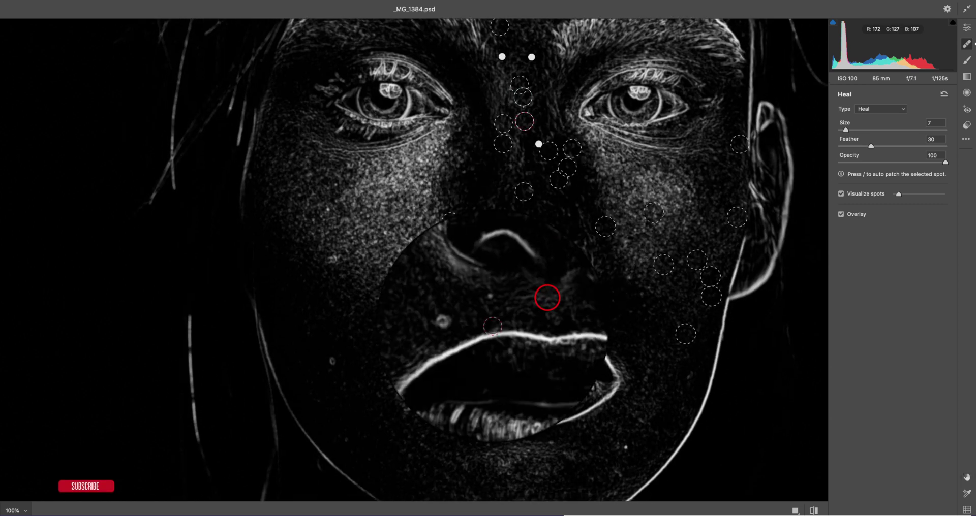
click(490, 308)
click(457, 324)
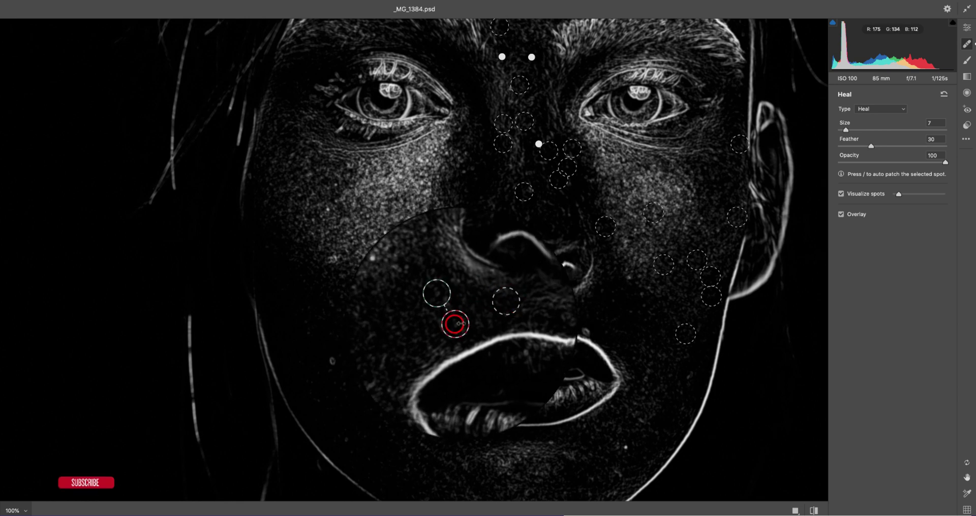
Heal the remaining spots on the cheeks, chin, neck and chest, undoing one misplaced heal.
click(403, 280)
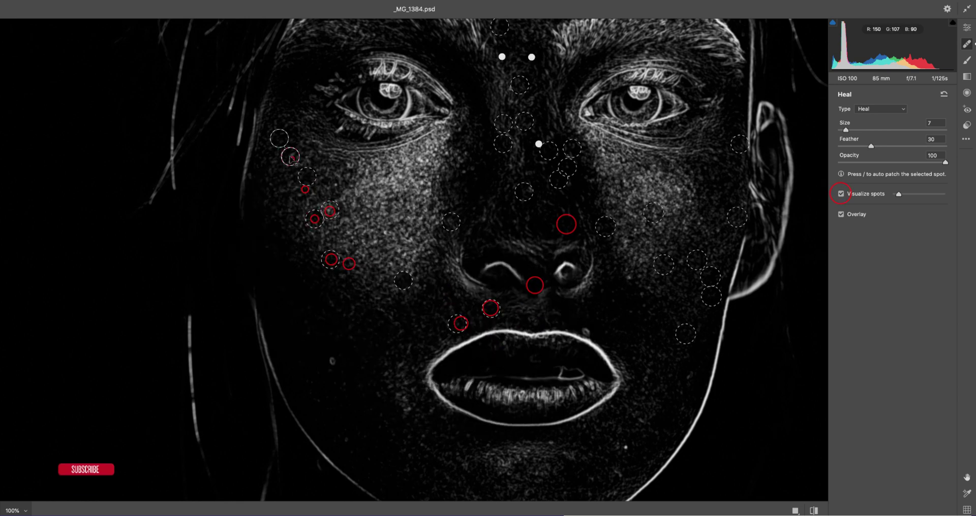
click(629, 275)
click(588, 332)
click(331, 361)
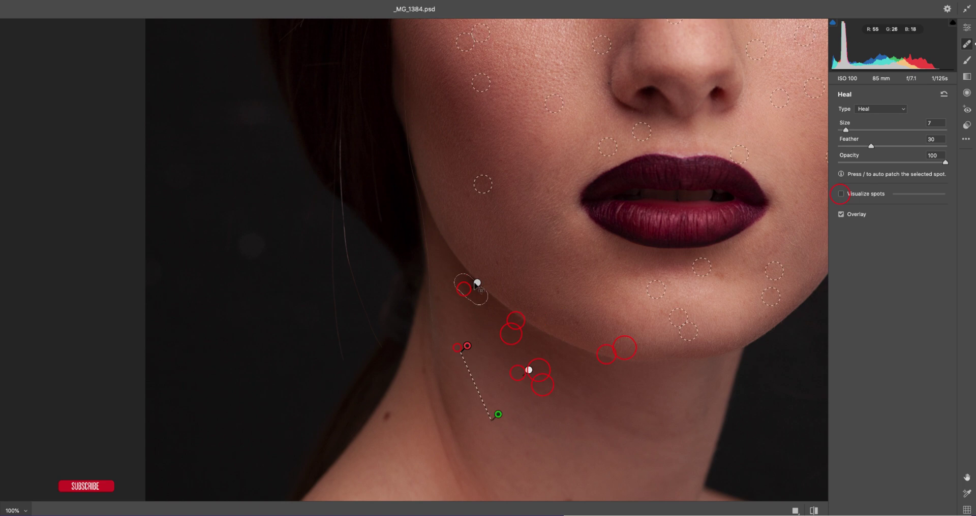
key(super+z)
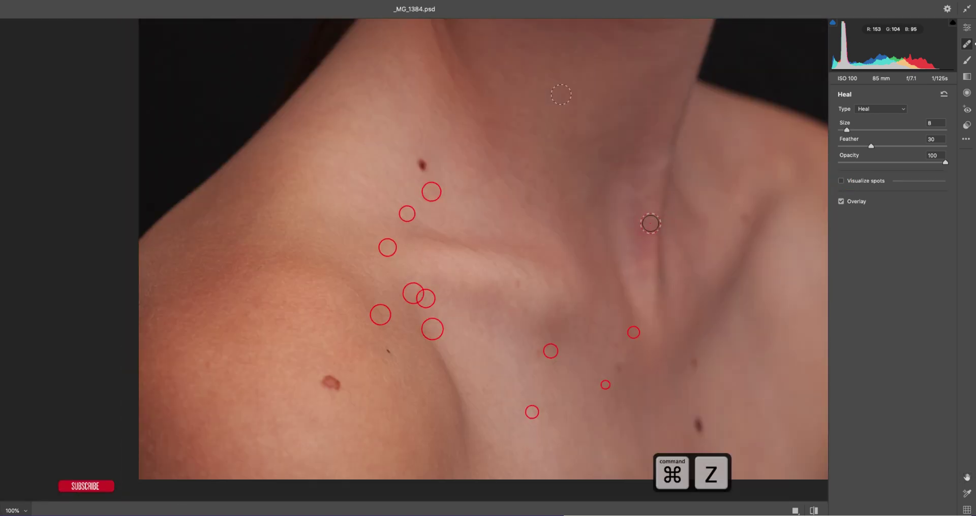
key(super+equal)
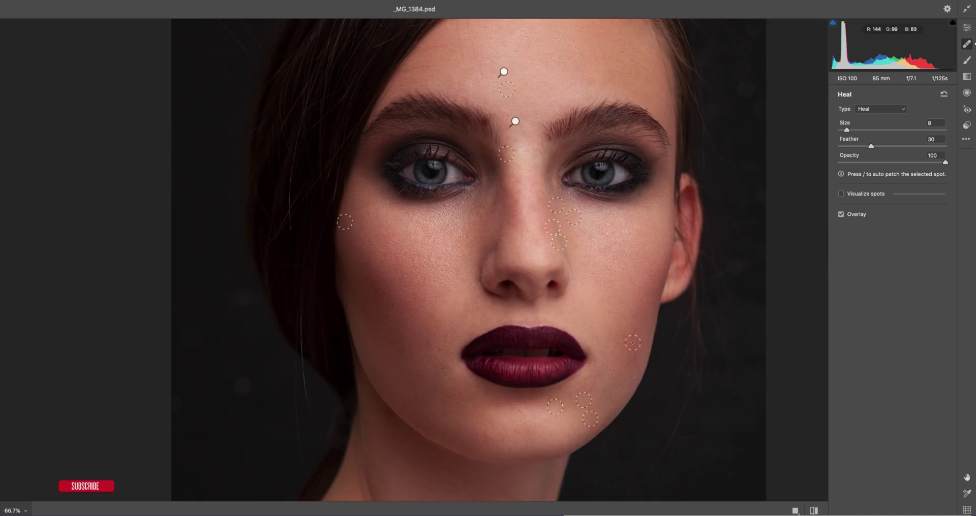
key(super+0)
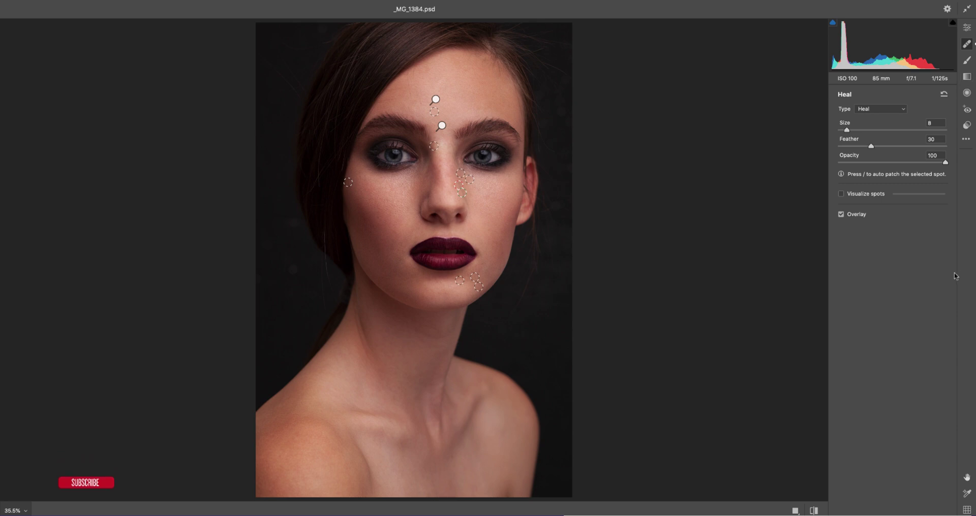
Switch from Spot Removal to the Adjustment Brush and set its size to 9.
click(969, 29)
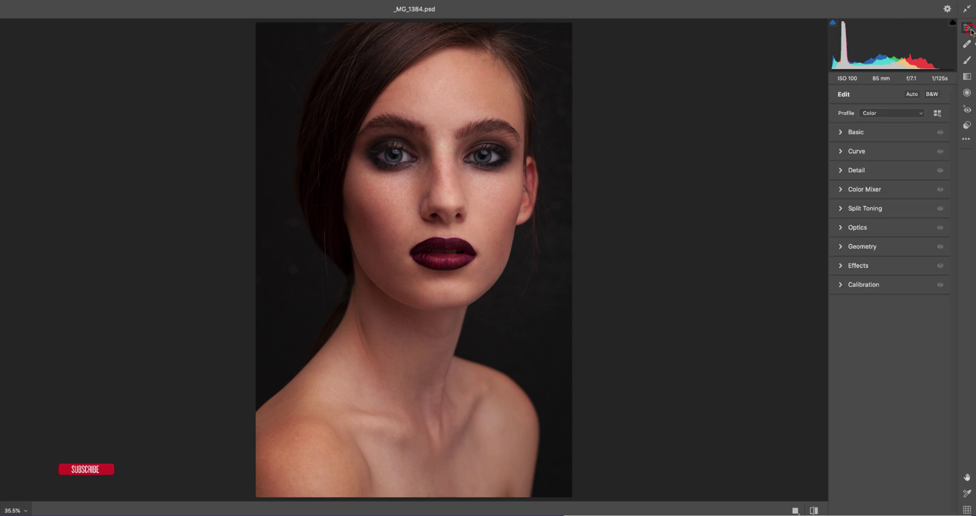
click(967, 61)
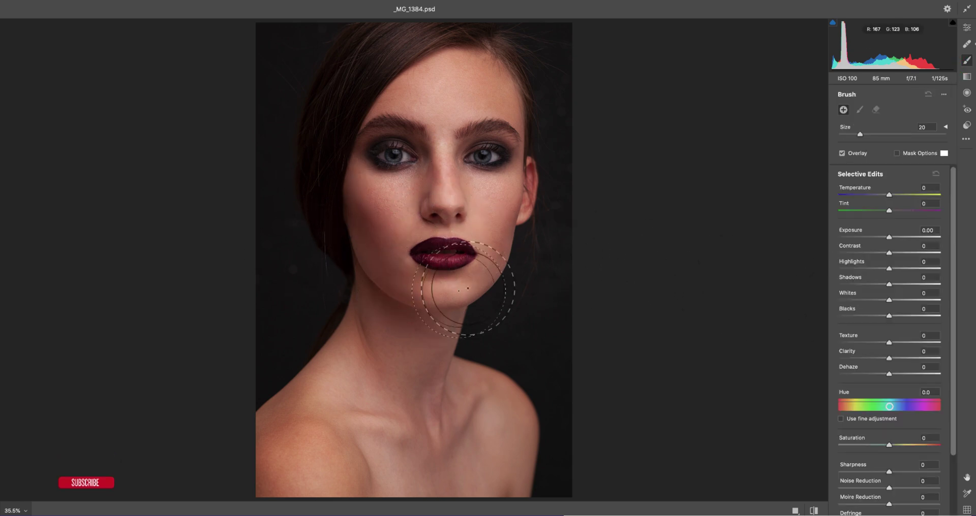
key(super+equal)
key(super+equal)
key(super+equal)
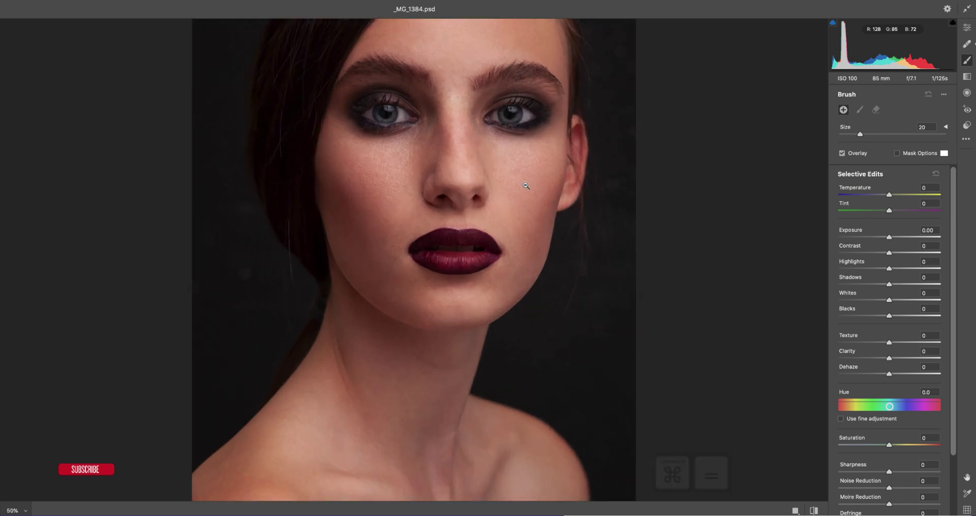
mouse_move(540, 87)
mouse_down()
mouse_move(436, 320)
mouse_move(453, 342)
mouse_up()
key(bracketleft)
key(bracketleft)
key(bracketleft)
key(bracketleft)
key(bracketleft)
key(bracketleft)
key(bracketleft)
key(bracketleft)
key(bracketleft)
key(bracketleft)
key(bracketleft)
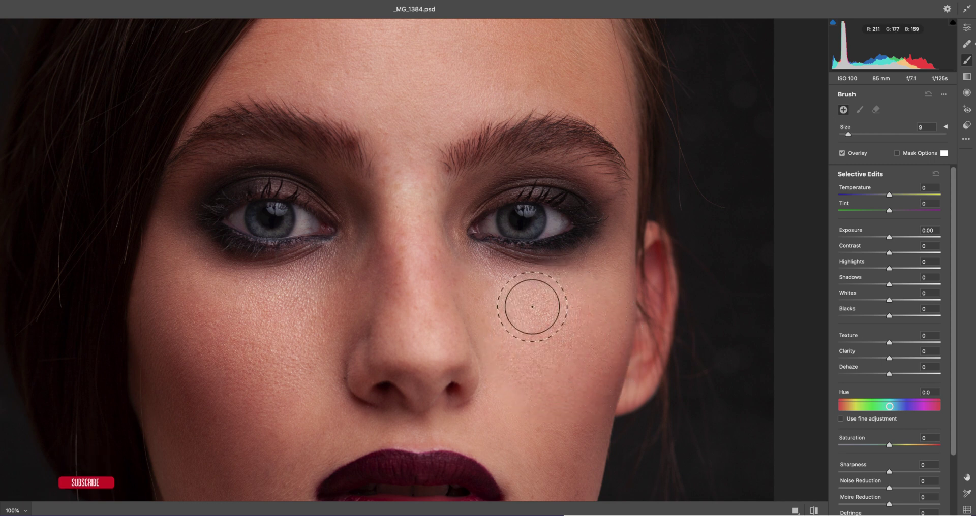
Brush the ear-side cheek with Exposure +0.55, Contrast +4, Highlights -8, Shadows +9, Whites +2, Texture +14 and Clarity -49, and compare before and after.
click(532, 307)
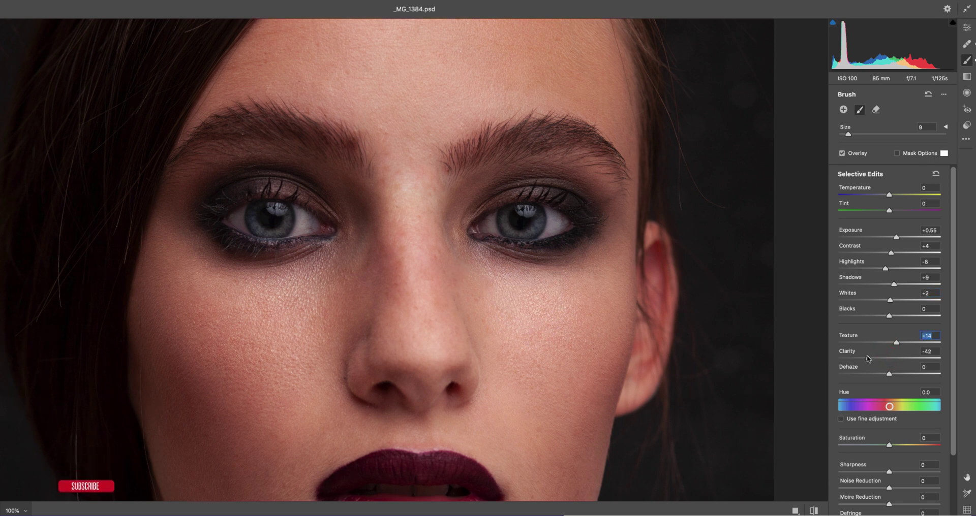
mouse_move(496, 299)
mouse_down()
mouse_move(567, 344)
mouse_move(507, 370)
mouse_move(521, 401)
mouse_move(528, 342)
mouse_move(590, 309)
mouse_move(554, 312)
mouse_move(508, 273)
mouse_move(577, 329)
mouse_move(570, 337)
mouse_move(509, 290)
mouse_move(552, 387)
mouse_move(537, 361)
mouse_move(567, 357)
mouse_up()
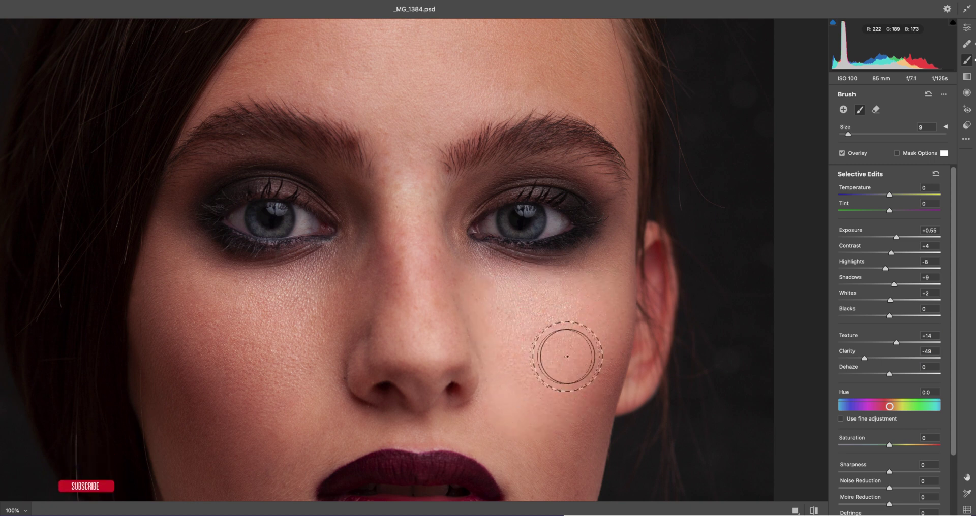
click(813, 511)
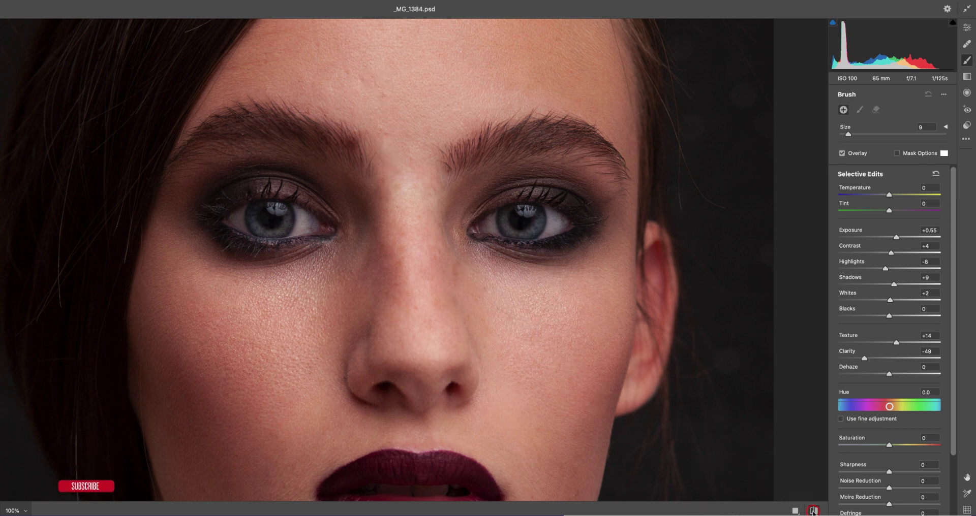
click(813, 511)
click(813, 511)
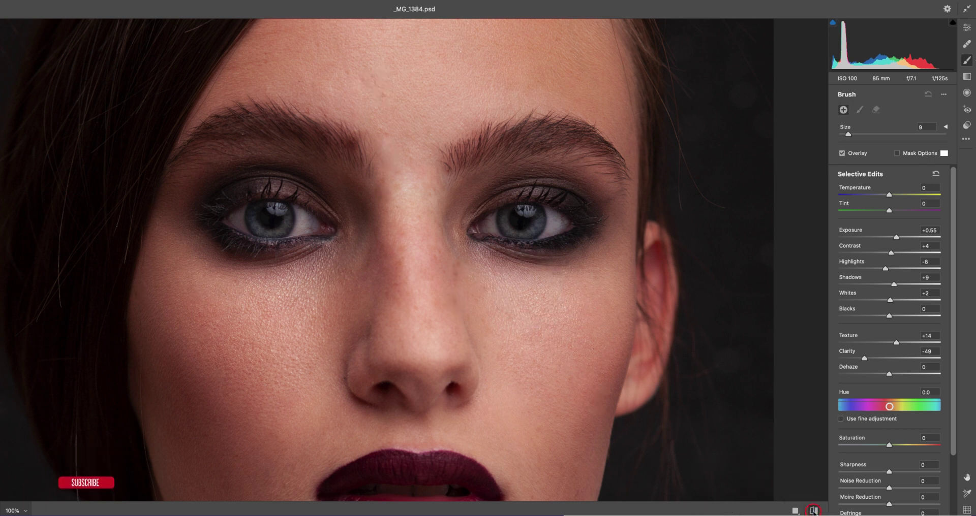
click(813, 510)
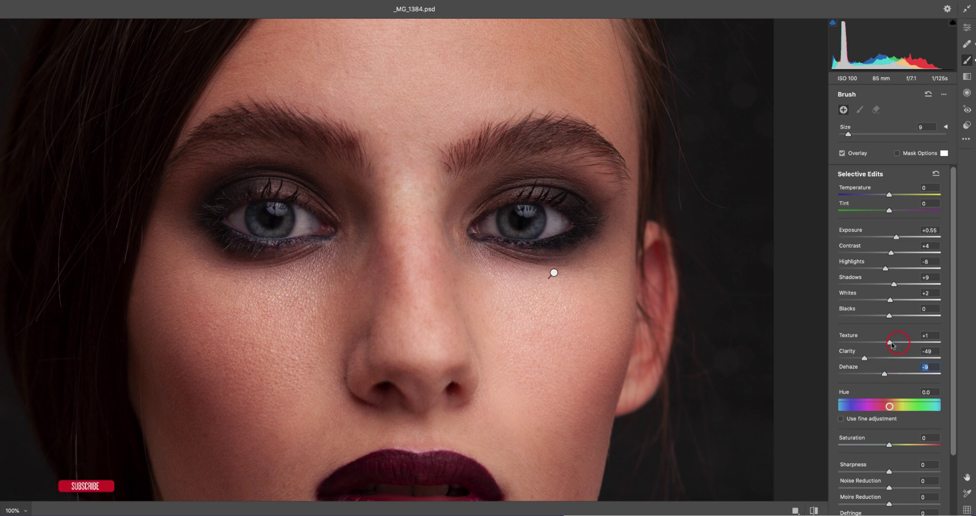
Paint a new brush adjustment with Texture +4 and Dehaze -9 over the nose bridge and the hair-side cheek.
mouse_move(409, 203)
mouse_down()
mouse_move(425, 258)
mouse_move(421, 250)
mouse_move(366, 286)
mouse_move(212, 348)
mouse_move(247, 334)
mouse_up()
drag(291, 311, 458, 256)
mouse_move(484, 223)
mouse_down()
mouse_move(446, 231)
mouse_move(392, 221)
mouse_move(349, 191)
mouse_up()
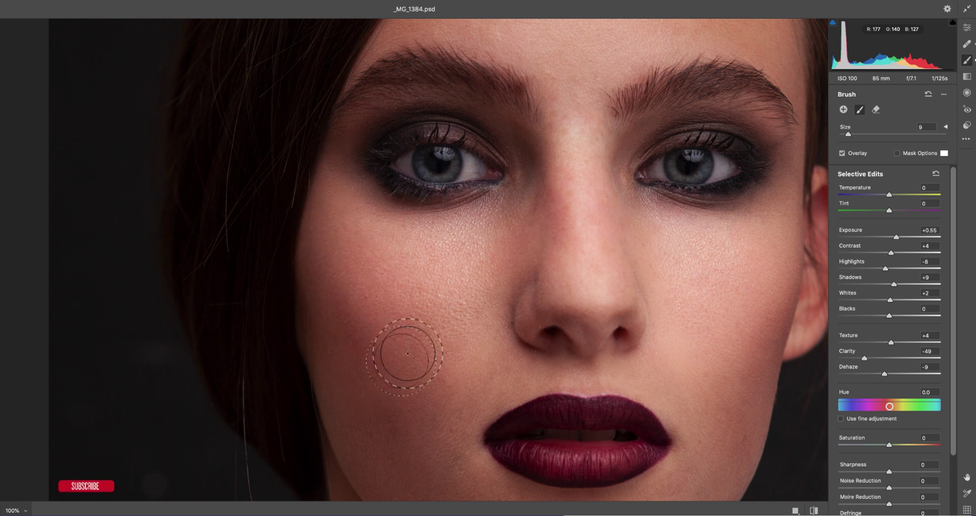
drag(433, 373, 485, 239)
click(394, 176)
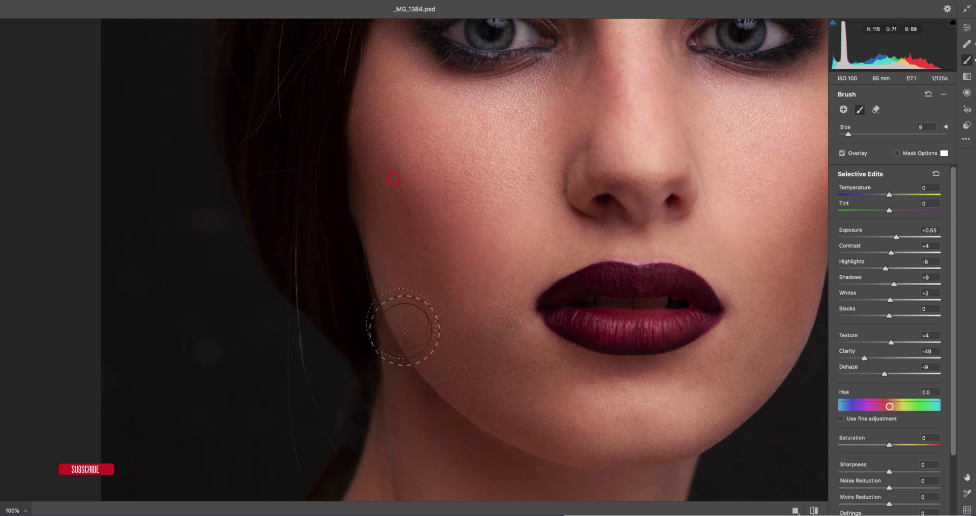
click(528, 275)
Brush the same softening adjustment over the chin and the skin below the lower lip.
drag(530, 344, 484, 420)
drag(562, 375, 543, 432)
drag(596, 382, 593, 417)
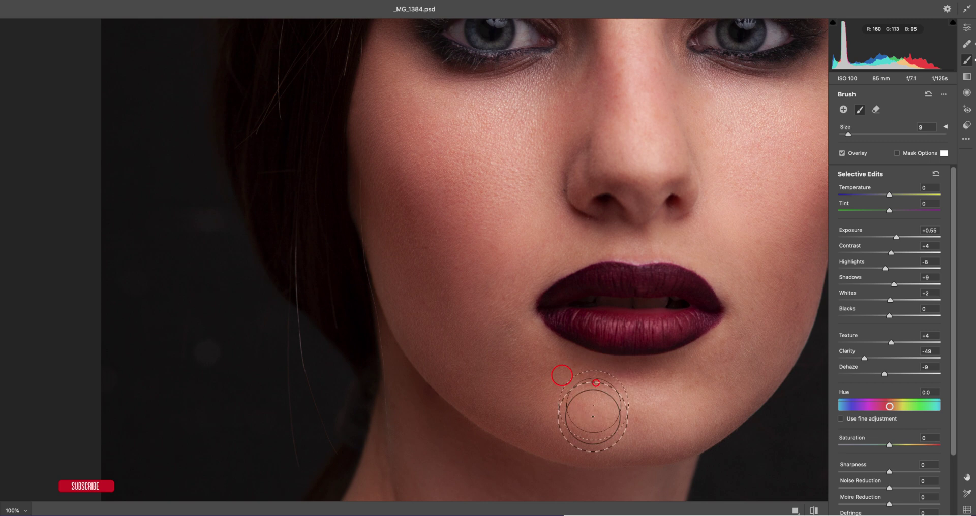
click(629, 384)
click(666, 379)
click(703, 357)
Brush the softening adjustment over the ear-side jaw and lower cheek.
drag(727, 359, 606, 408)
click(608, 371)
click(636, 321)
click(670, 281)
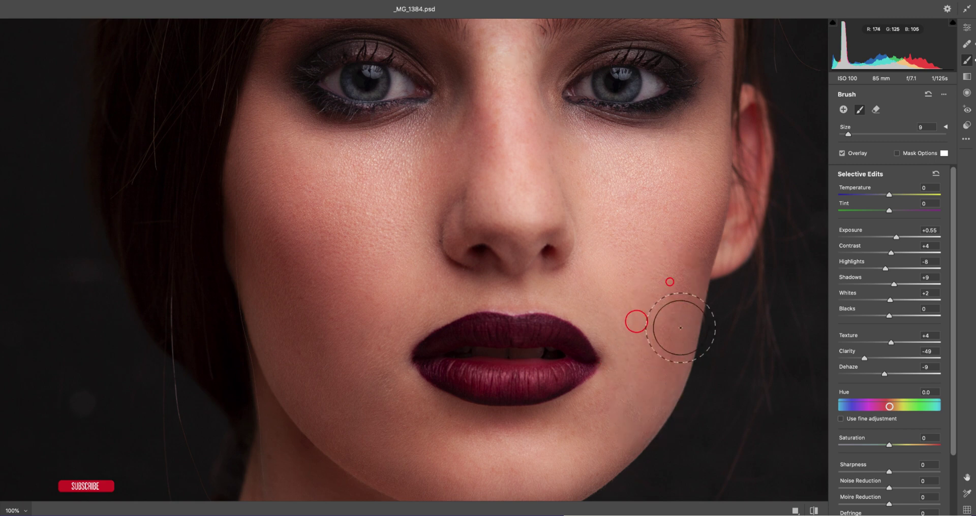
drag(671, 274, 590, 360)
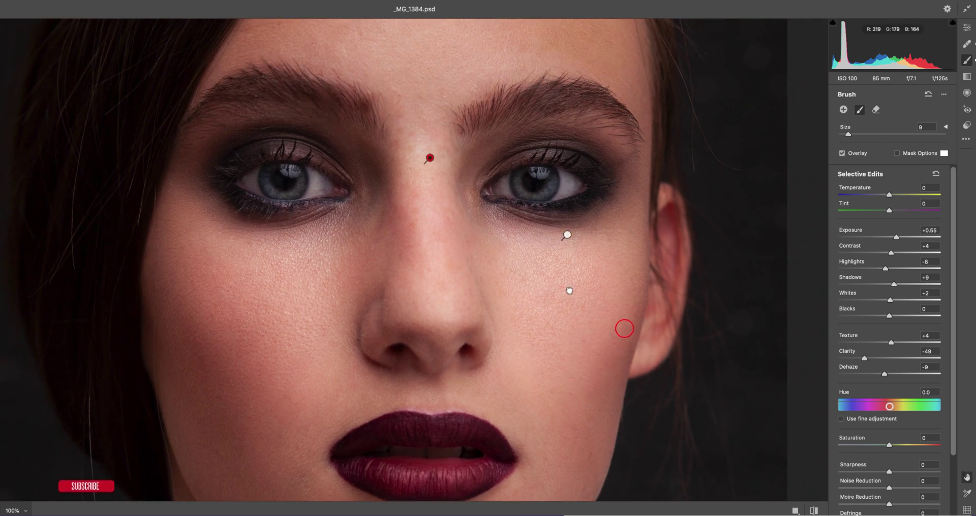
Brush the softening adjustment around the hair-side eye and over its upper lid.
drag(569, 290, 629, 415)
drag(466, 322, 607, 237)
drag(550, 257, 442, 257)
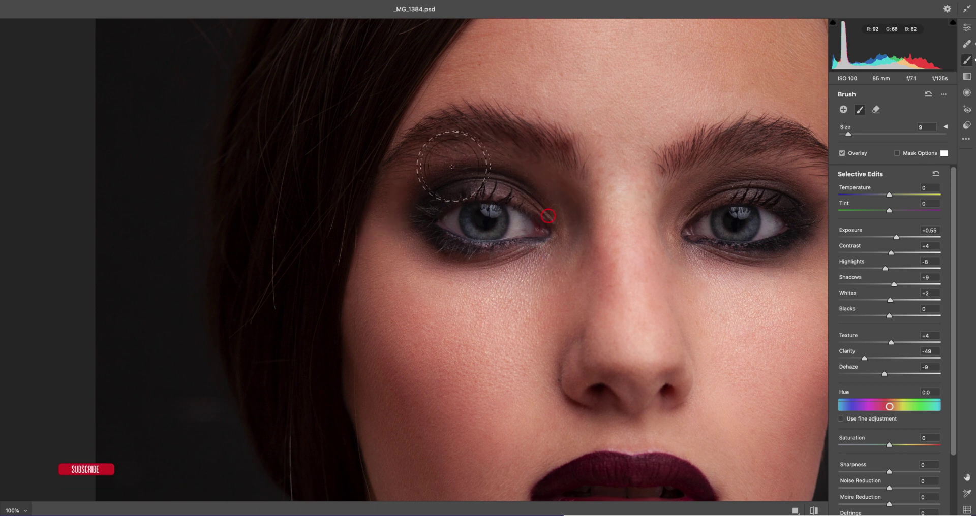
Brush the softening adjustment over the lower forehead and above the ear-side eyebrow, undoing and repainting one stroke.
drag(460, 193, 310, 361)
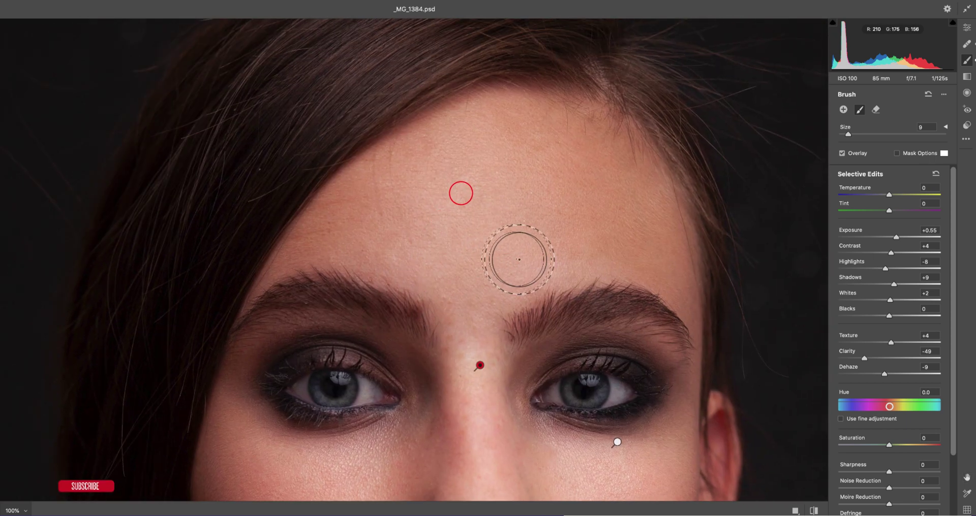
mouse_move(477, 326)
mouse_down()
mouse_move(538, 270)
mouse_move(612, 257)
mouse_move(665, 277)
mouse_up()
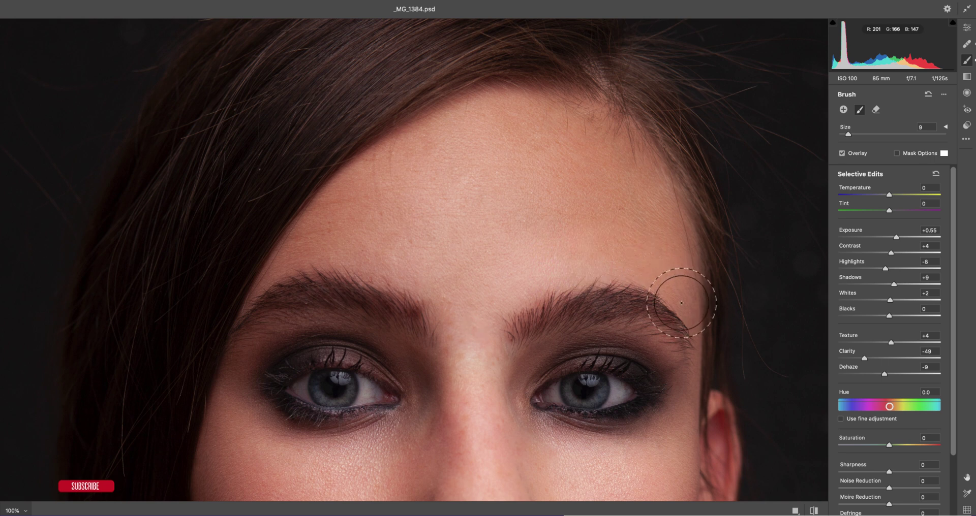
click(621, 195)
key(super+z)
click(472, 288)
click(536, 226)
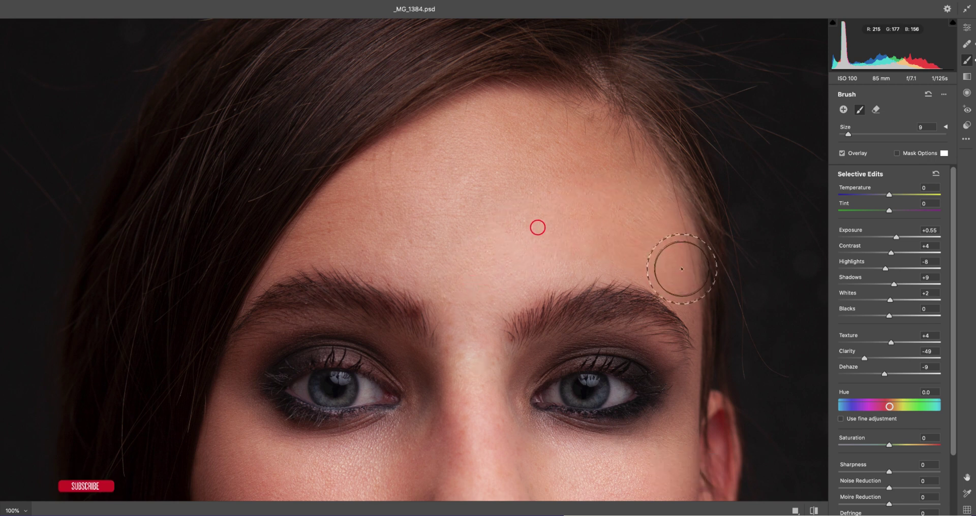
Brush the softening adjustment over the upper forehead and the hair-side part of the forehead.
click(514, 159)
click(545, 175)
click(577, 113)
click(398, 247)
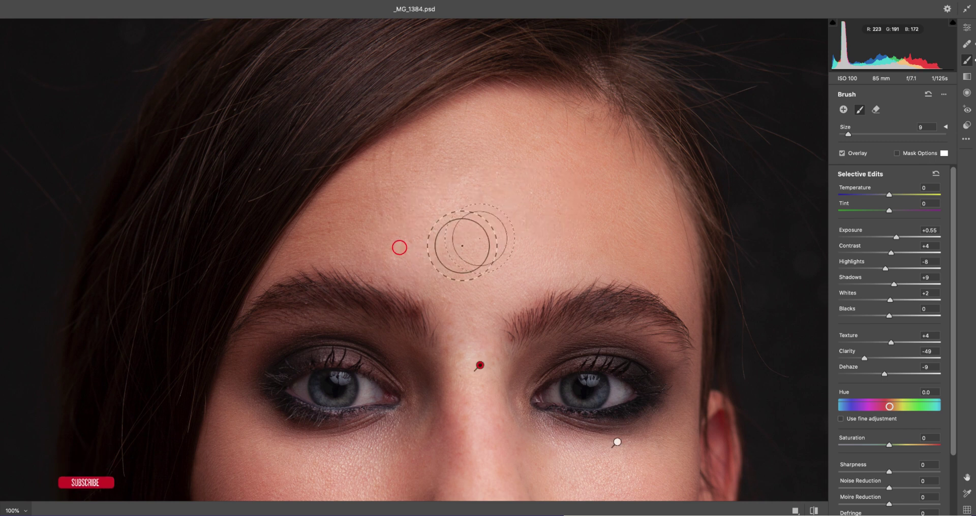
click(357, 253)
click(286, 267)
mouse_move(363, 176)
mouse_down()
mouse_move(451, 133)
mouse_move(526, 150)
mouse_up()
Brush the softening adjustment along the side of the nose beside the inner corner of the ear-side eye.
key(space)
drag(477, 279, 526, 23)
mouse_move(480, 207)
mouse_down()
mouse_move(413, 290)
mouse_move(408, 314)
mouse_up()
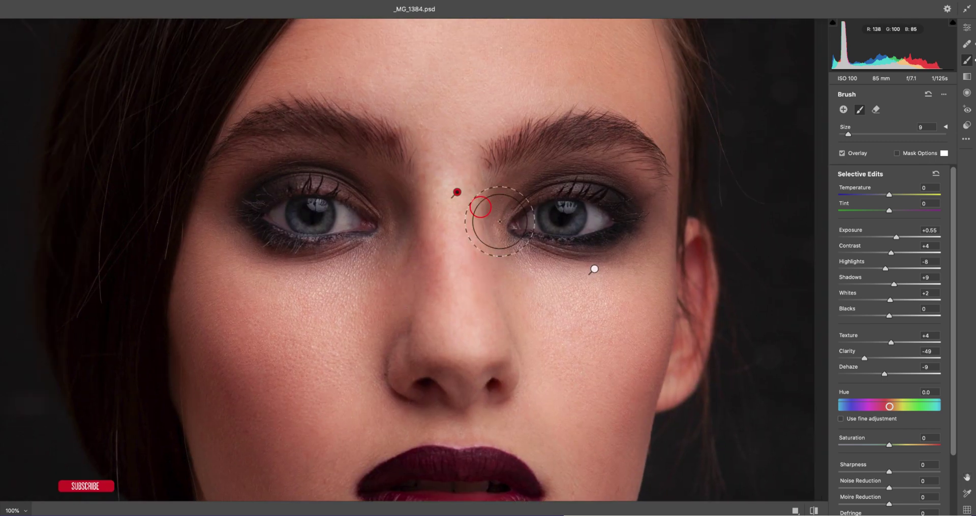
Brush the softening adjustment over the skin around the ear-side eye to its inner corner.
mouse_move(628, 203)
mouse_down()
mouse_move(613, 235)
mouse_move(547, 246)
mouse_move(501, 236)
mouse_up()
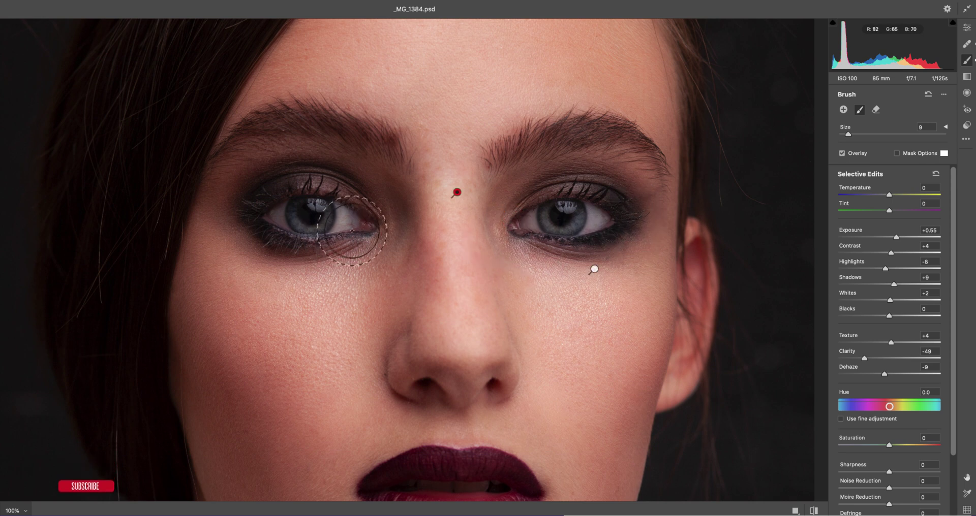
Brush the softening adjustment down the neck and over the hair-side shoulder at brush size 16, and set its saturation to -7.
key(space)
drag(374, 310, 502, 109)
drag(521, 312, 451, 76)
drag(398, 251, 429, 192)
key(super+minus)
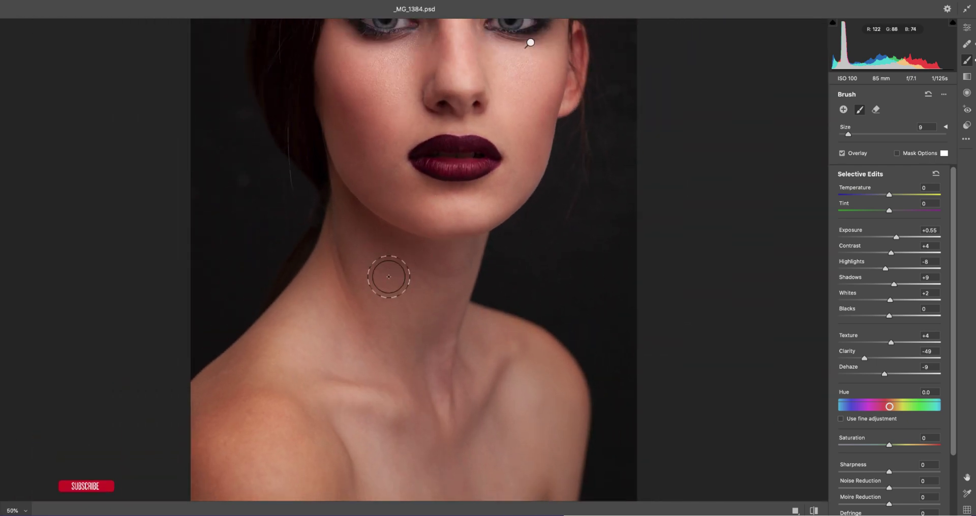
key(bracketright)
key(bracketright)
key(bracketright)
key(bracketright)
mouse_move(321, 222)
mouse_down()
mouse_move(378, 348)
mouse_move(421, 479)
mouse_up()
mouse_move(307, 278)
mouse_down()
mouse_move(350, 437)
mouse_move(276, 307)
mouse_move(292, 509)
mouse_up()
mouse_move(268, 341)
mouse_down()
mouse_move(190, 475)
mouse_move(248, 419)
mouse_move(233, 467)
mouse_up()
drag(245, 431, 257, 488)
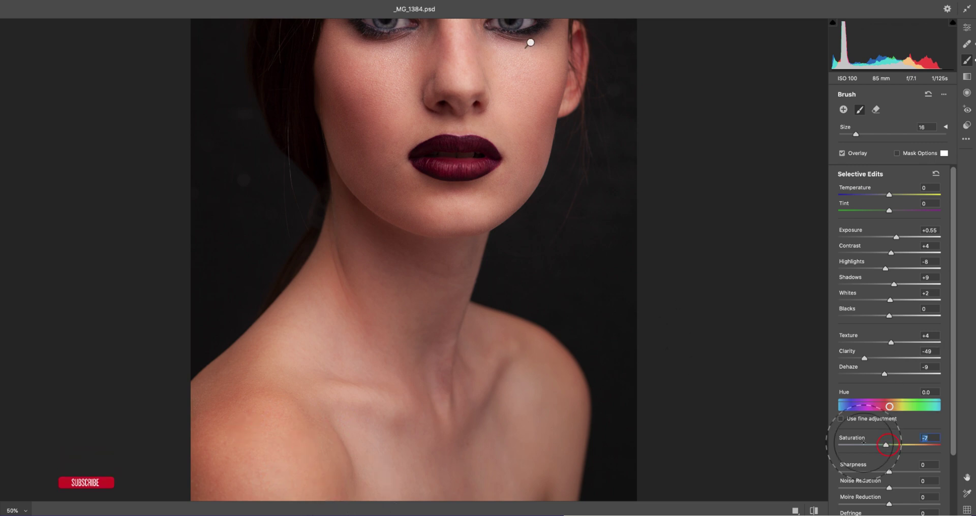
Brush the softening adjustment across the chest and over the ear-side shoulder.
mouse_move(253, 354)
mouse_down()
mouse_move(175, 484)
mouse_move(233, 428)
mouse_up()
mouse_move(242, 419)
mouse_down()
mouse_move(220, 474)
mouse_move(261, 451)
mouse_move(460, 394)
mouse_move(431, 427)
mouse_move(403, 307)
mouse_move(397, 331)
mouse_move(455, 480)
mouse_up()
mouse_move(432, 283)
mouse_down()
mouse_move(499, 405)
mouse_move(519, 422)
mouse_up()
drag(509, 348, 544, 490)
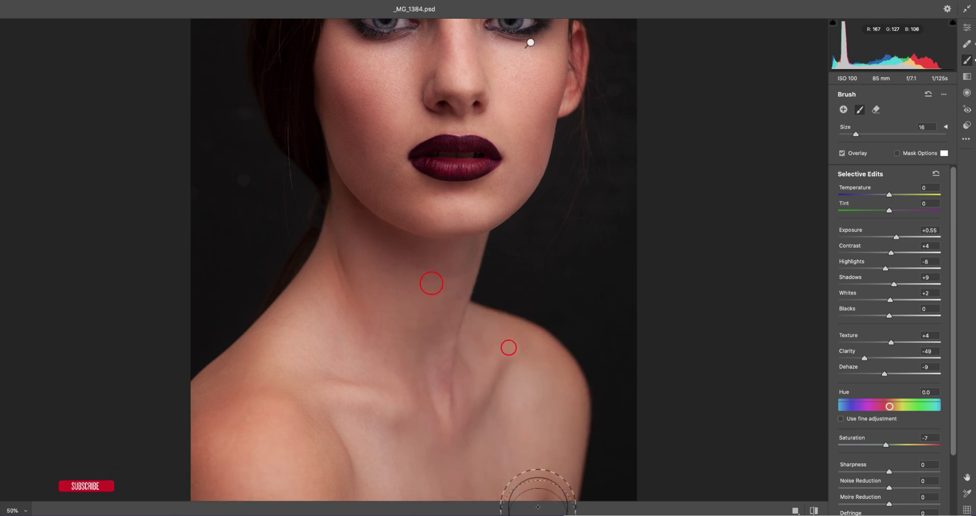
mouse_move(333, 222)
mouse_down()
mouse_move(349, 258)
mouse_move(678, 515)
mouse_up()
Compare the whole portrait with the default settings and with the current edits.
click(813, 511)
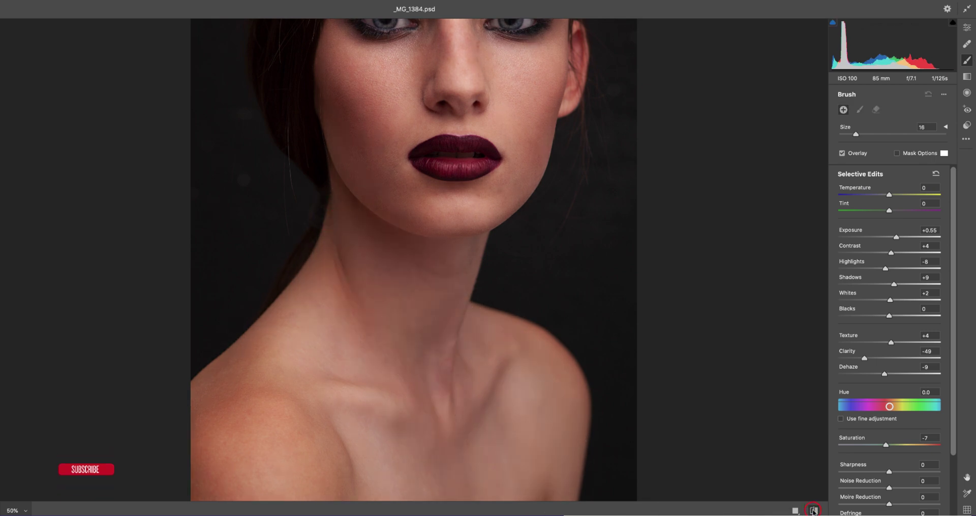
key(super+0)
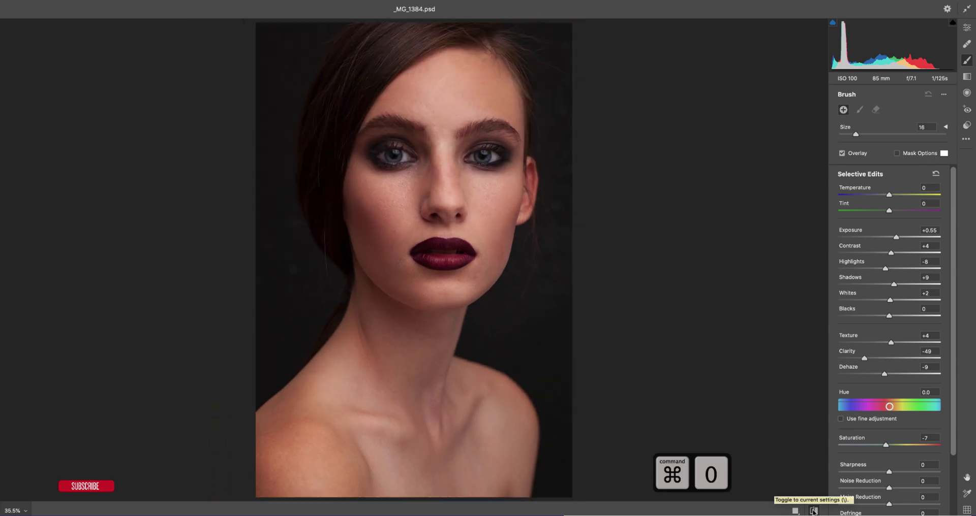
click(813, 510)
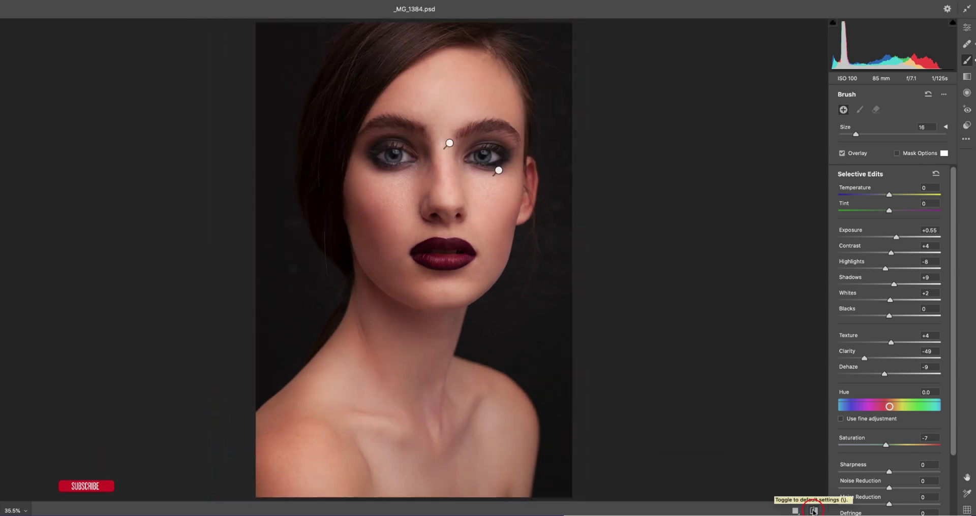
Paint both irises at brush size 3 with a new adjustment using hue +180, saturation +4 and sharpness +13, undoing one stroke.
key(super+equal)
key(super+equal)
key(super+equal)
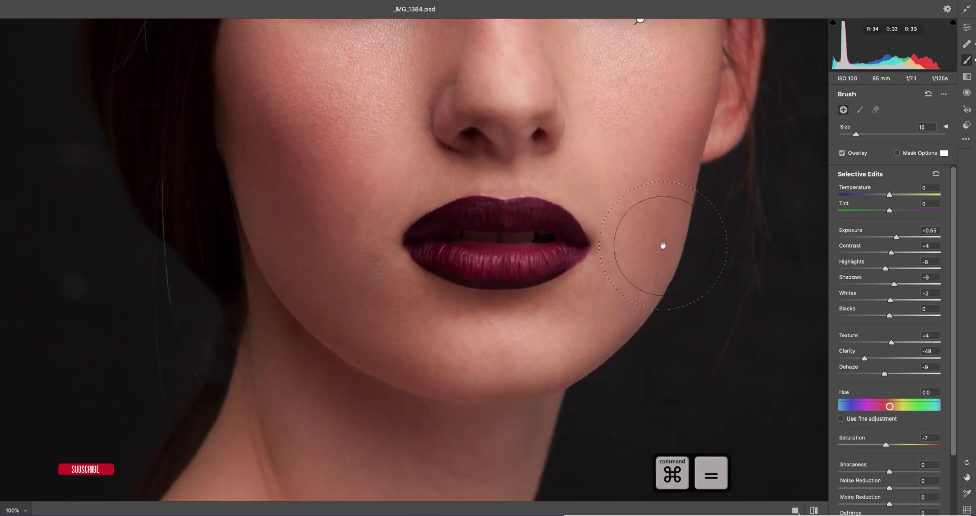
drag(559, 135, 566, 348)
drag(577, 258, 536, 307)
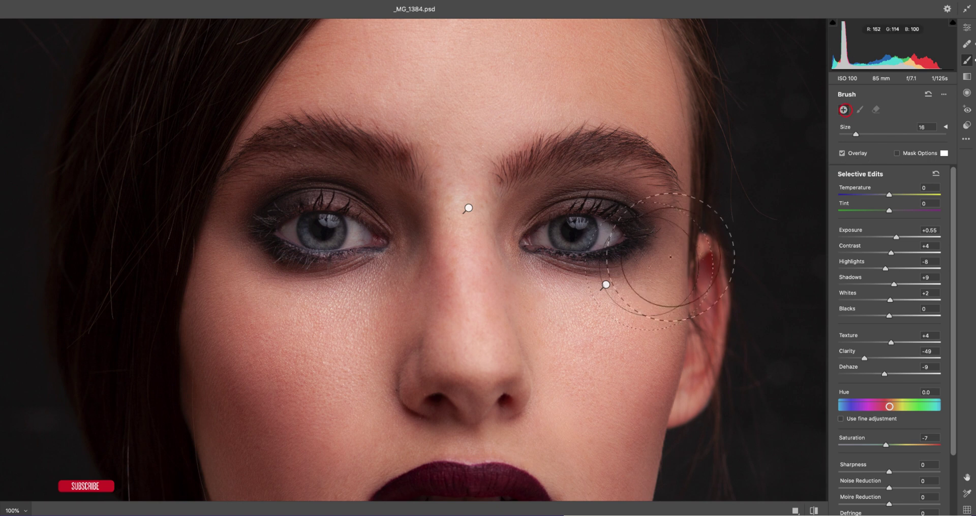
key(bracketleft)
key(bracketleft)
key(bracketleft)
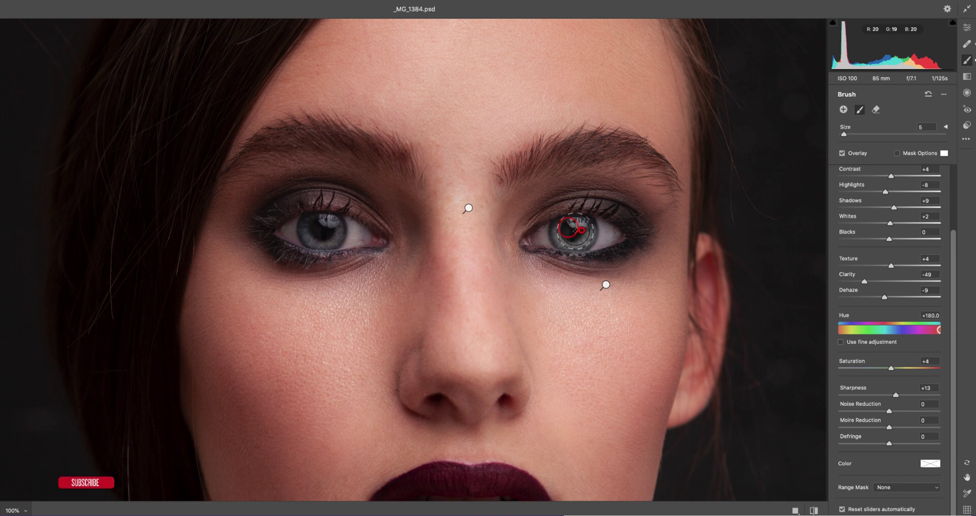
key(super+z)
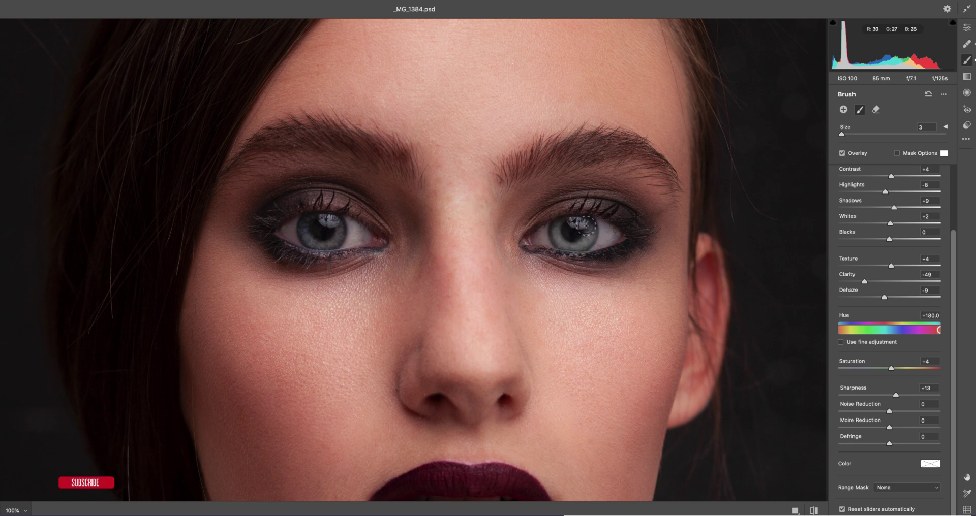
mouse_move(308, 225)
mouse_down()
mouse_move(326, 243)
mouse_move(337, 225)
mouse_move(318, 221)
mouse_up()
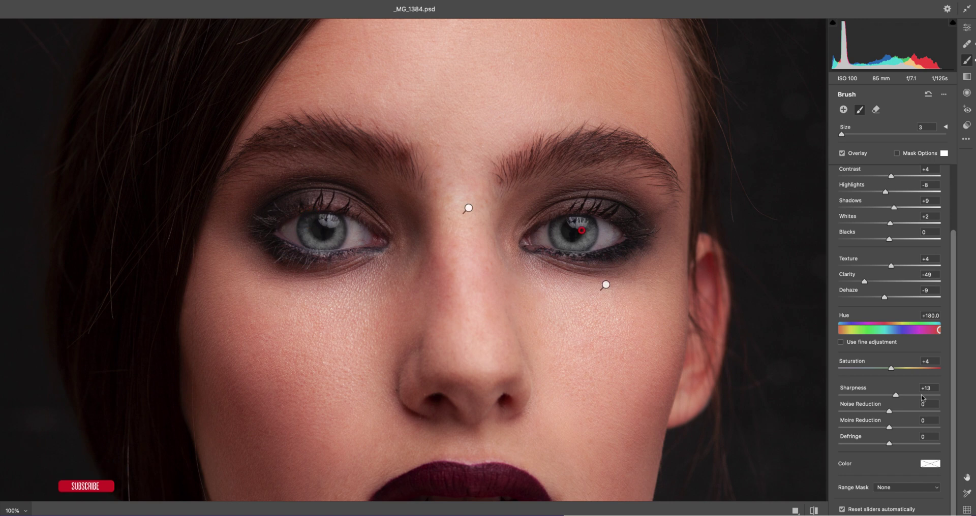
Tint the iris adjustment blue with a color of hue 215 and saturation 90.
click(931, 466)
drag(462, 149, 747, 147)
click(753, 180)
click(772, 192)
click(779, 179)
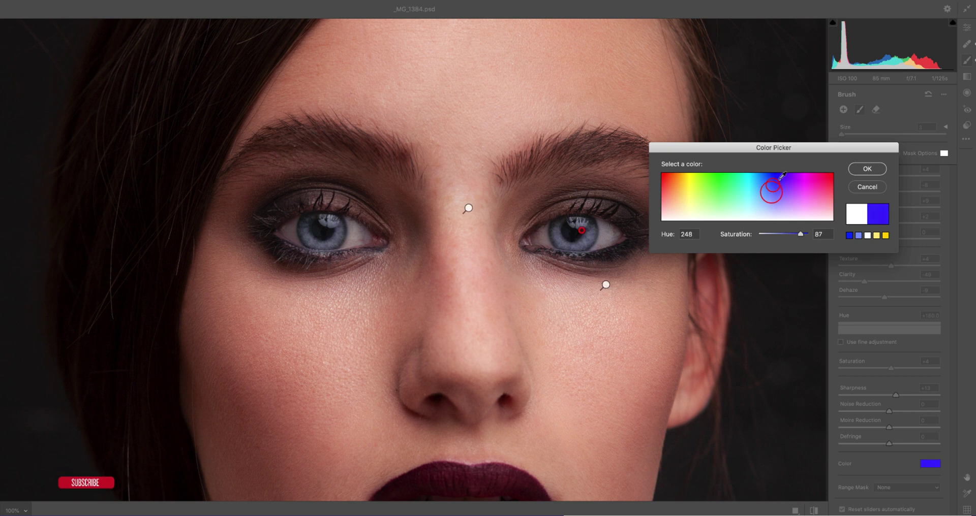
drag(775, 179, 768, 175)
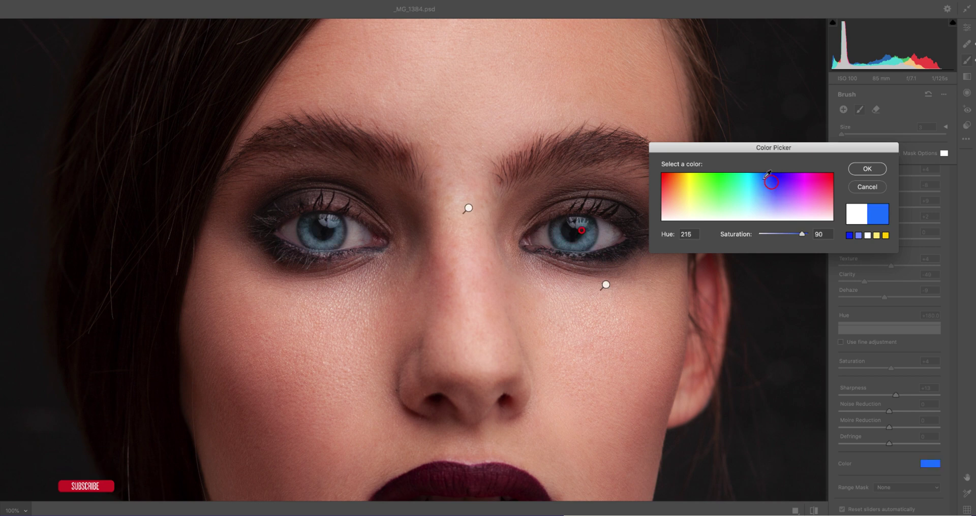
click(869, 170)
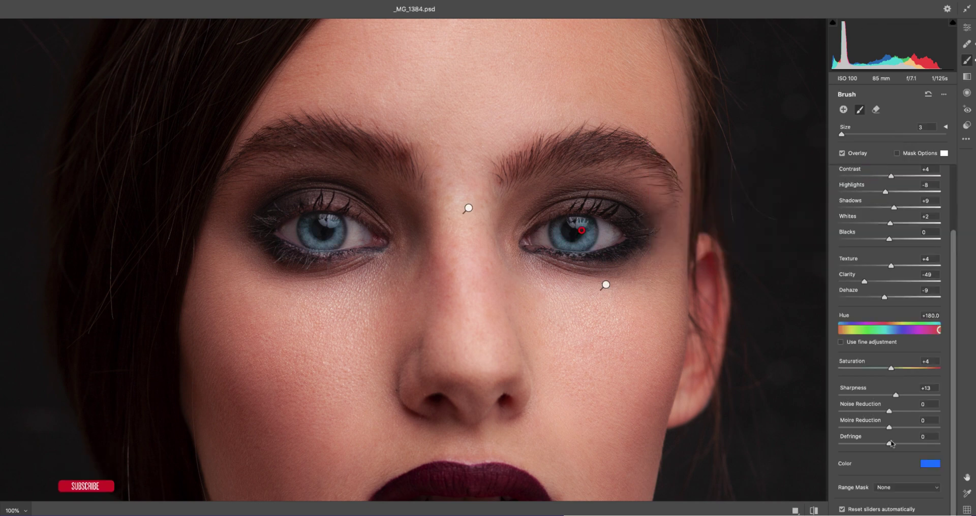
Set the iris adjustment's contrast to +13, shadows to +48, clarity to +22 and texture to +75.
drag(891, 176, 895, 177)
drag(918, 208, 913, 207)
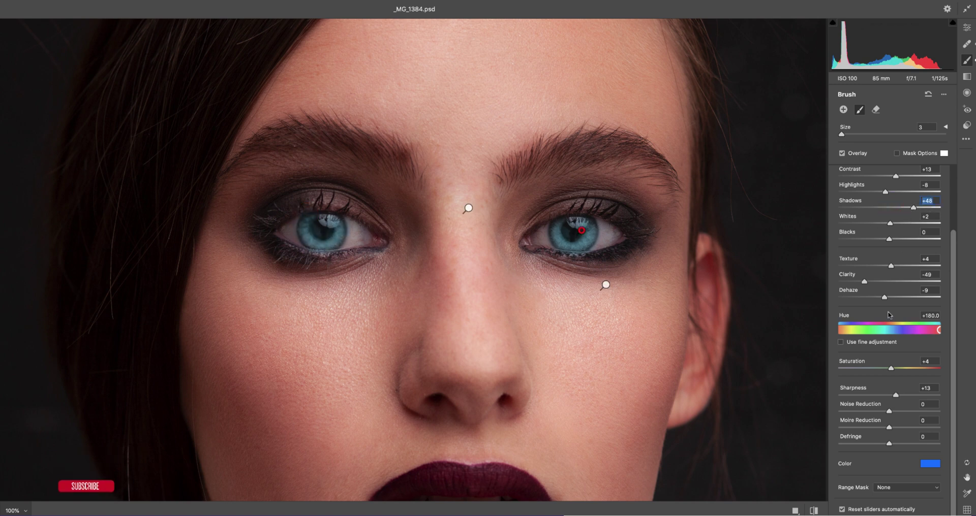
mouse_move(865, 281)
mouse_down()
mouse_move(900, 281)
mouse_move(926, 266)
mouse_up()
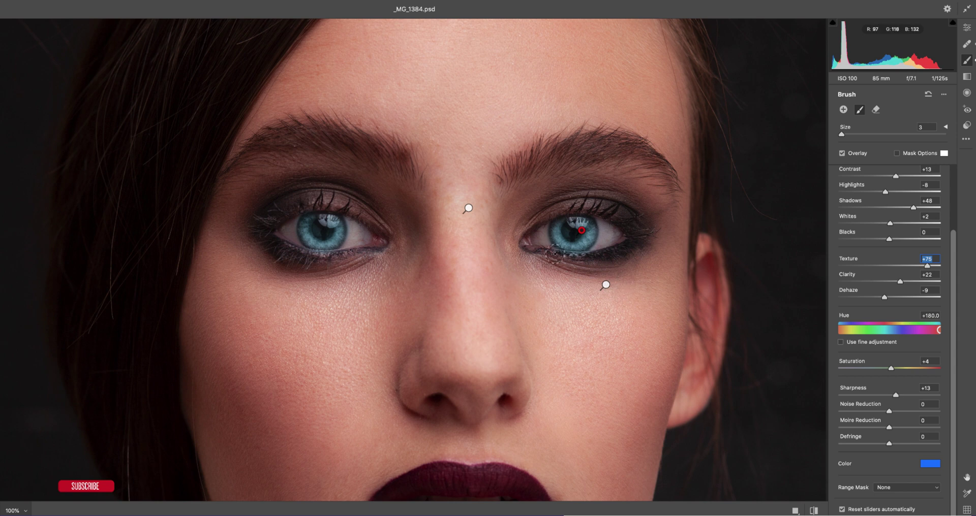
Start a new brush adjustment on the white of the ear-side eye.
click(843, 110)
click(615, 233)
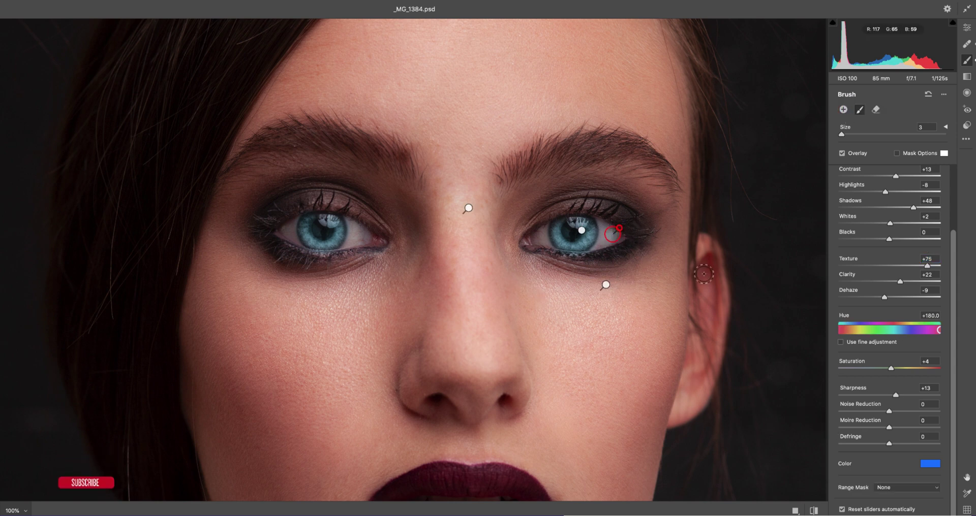
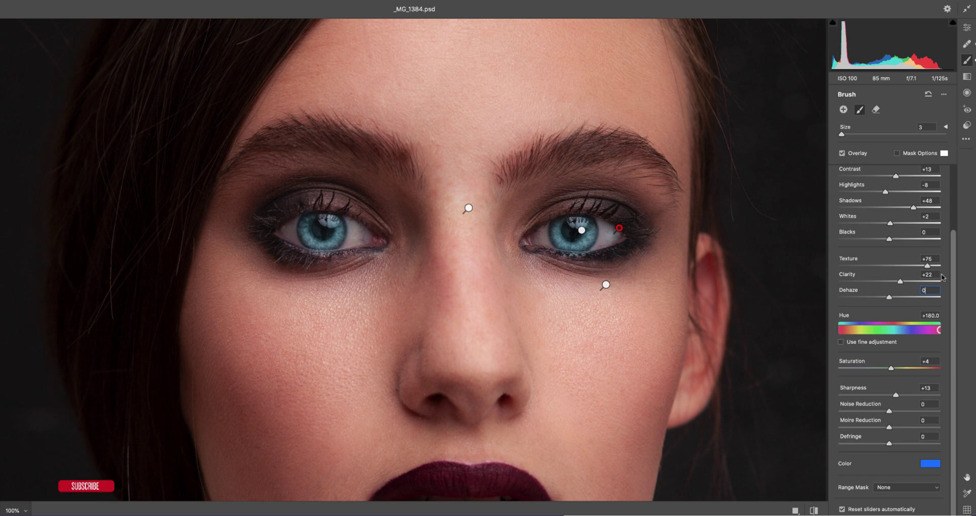
text(0)
Reset the eye-white adjustment's texture, clarity and dehaze to 0 and undo the last brush stroke.
click(933, 260)
text(0)
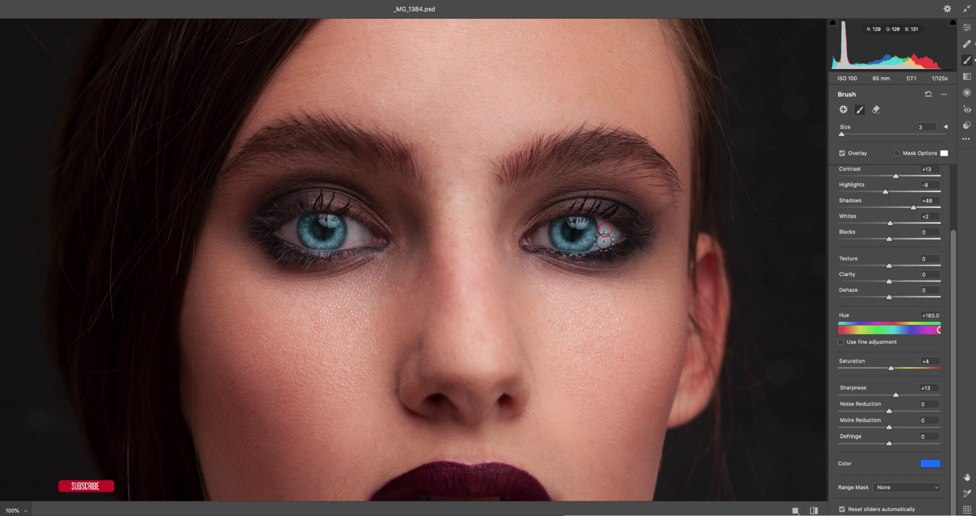
key(super+z)
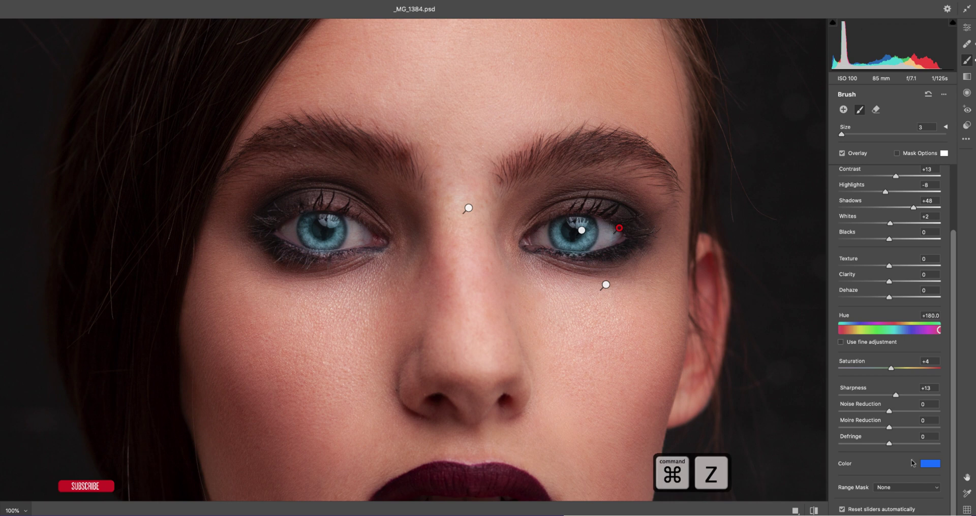
Remove the blue color tint from the eye-white adjustment.
click(929, 463)
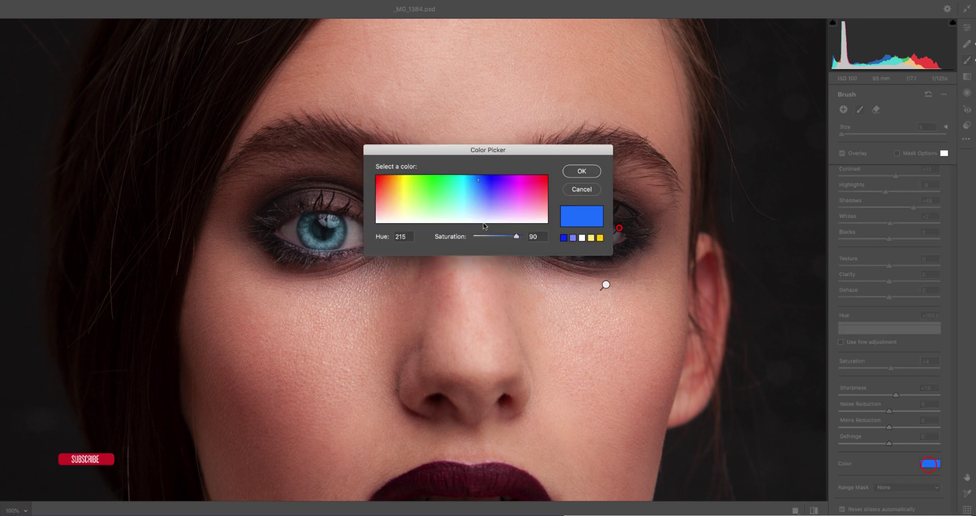
click(377, 224)
click(591, 173)
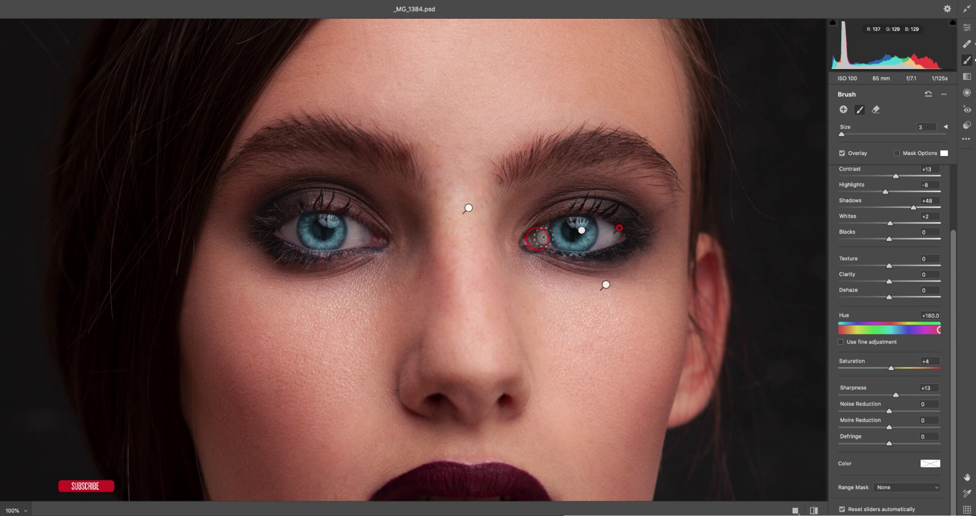
Paint the adjustment over the whites of both eyes at 300% zoom, enlarging the brush from size 3 to 4.
key(super+equal)
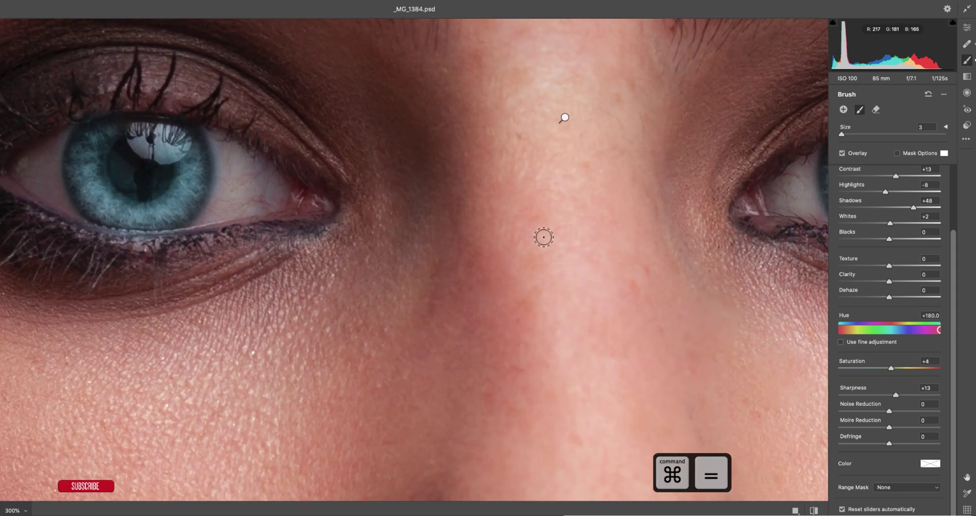
key(space)
drag(636, 257, 236, 342)
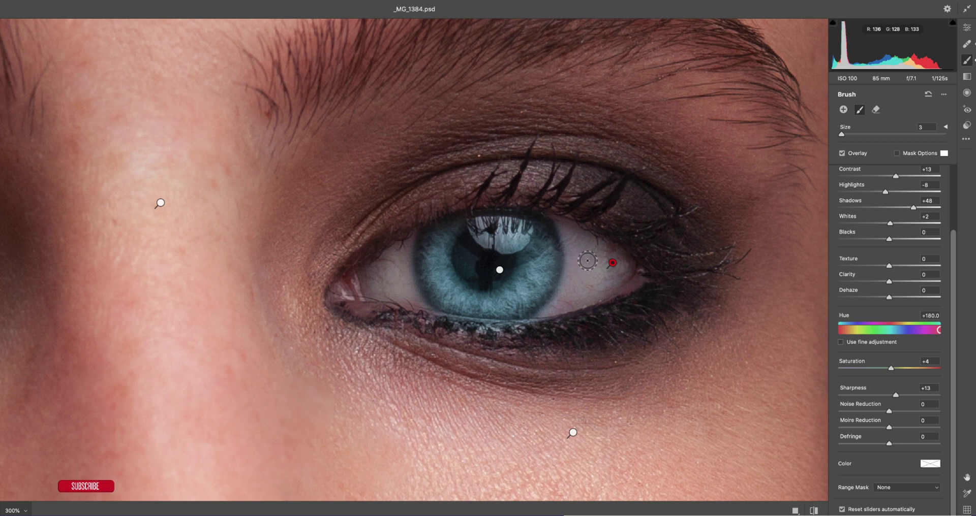
mouse_move(595, 262)
mouse_down()
mouse_move(628, 273)
mouse_move(569, 302)
mouse_move(587, 254)
mouse_move(583, 236)
mouse_move(573, 238)
mouse_move(581, 268)
mouse_move(559, 304)
mouse_up()
mouse_move(414, 254)
mouse_down()
mouse_move(366, 285)
mouse_move(407, 293)
mouse_move(390, 279)
mouse_move(774, 219)
mouse_up()
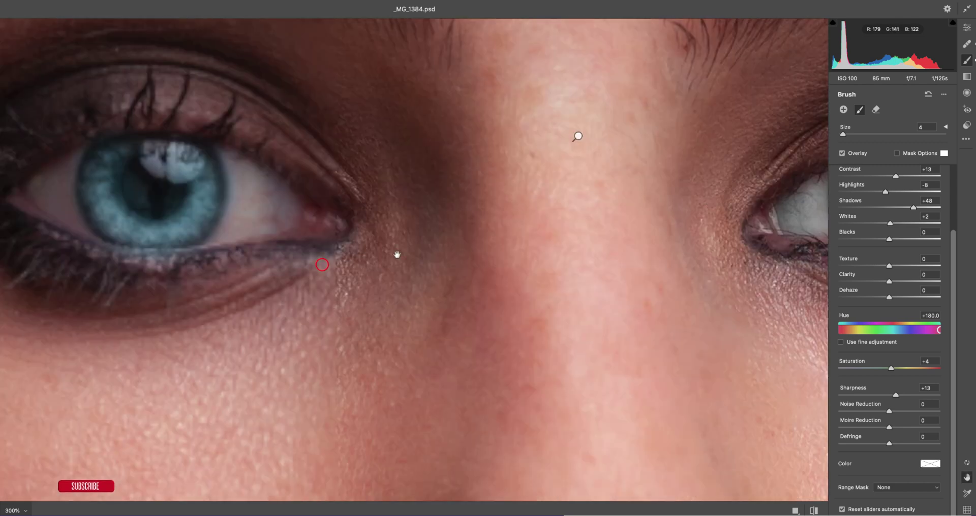
drag(318, 256, 533, 311)
mouse_move(508, 254)
mouse_down()
mouse_move(457, 223)
mouse_move(518, 278)
mouse_move(462, 277)
mouse_move(469, 252)
mouse_move(511, 280)
mouse_move(466, 243)
mouse_move(443, 245)
mouse_move(432, 292)
mouse_up()
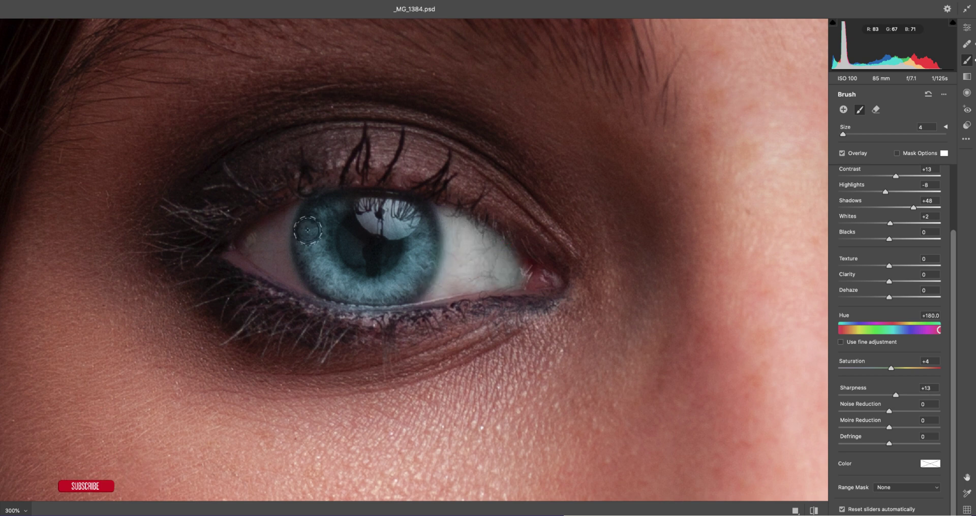
mouse_move(307, 230)
mouse_down()
mouse_move(254, 256)
mouse_move(291, 286)
mouse_move(267, 230)
mouse_move(255, 255)
mouse_move(237, 249)
mouse_move(277, 286)
mouse_up()
Set the eye-white adjustment's contrast to +1 and shadows to +18.
key(space)
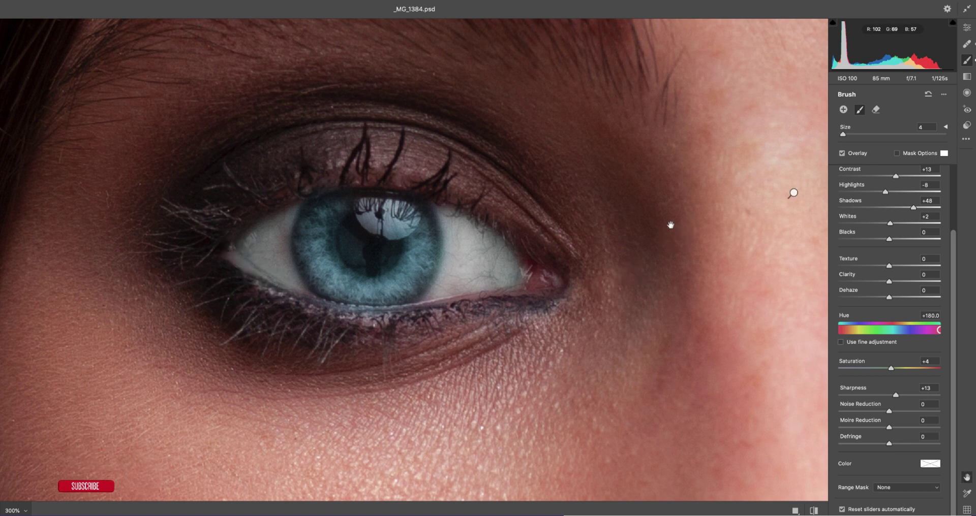
drag(670, 226, 543, 245)
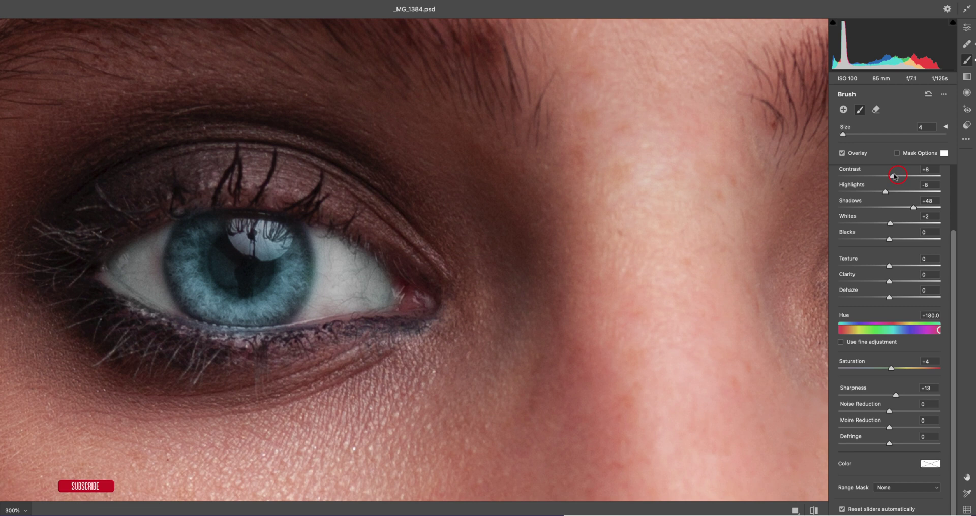
drag(894, 175, 892, 175)
drag(905, 210, 899, 209)
Fit the whole portrait in view and compare the before and after versions of the retouch.
key(super+0)
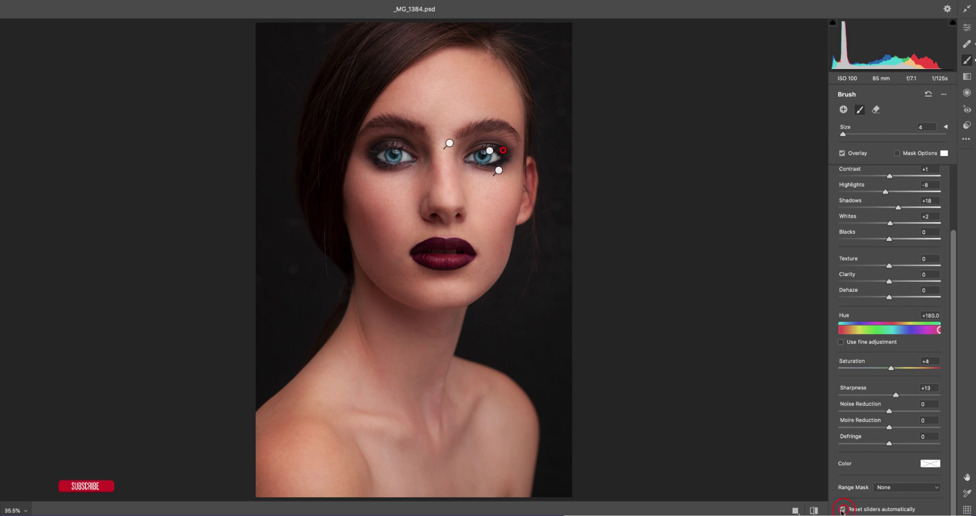
click(813, 510)
click(814, 511)
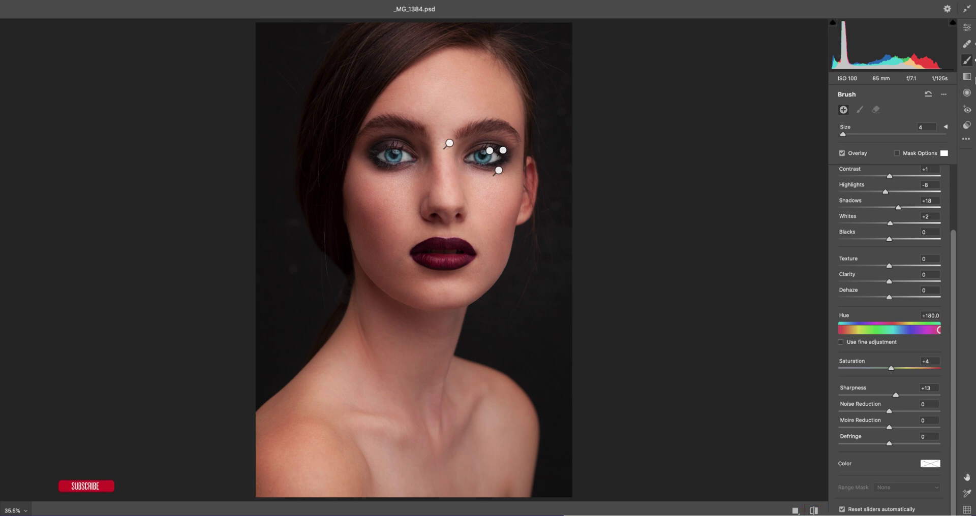
Set the Basic adjustments to highlights -41, texture +58, clarity -16 and vibrance -14.
click(967, 27)
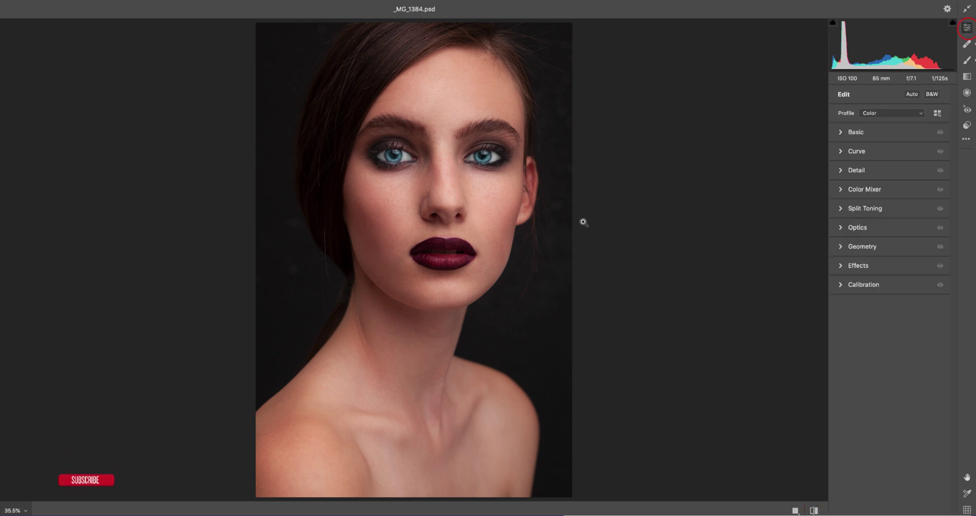
click(841, 134)
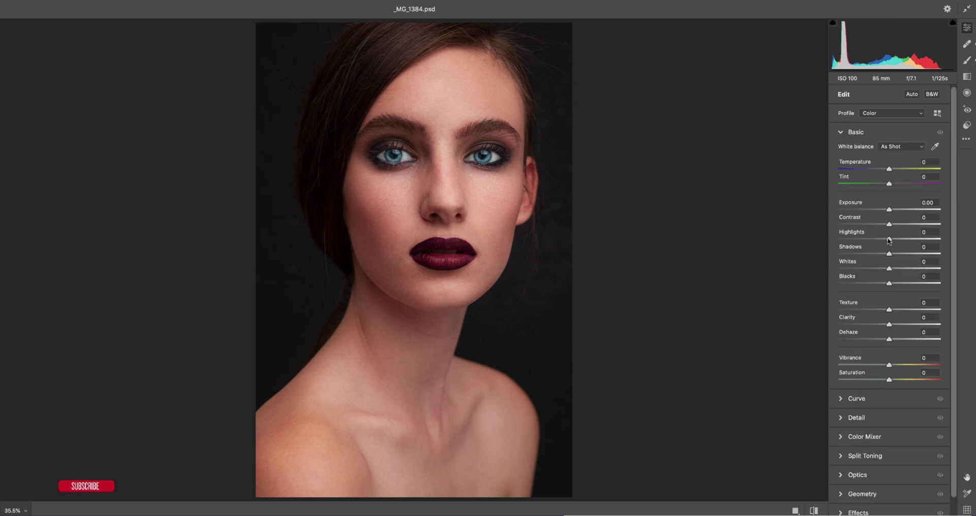
drag(874, 240, 880, 239)
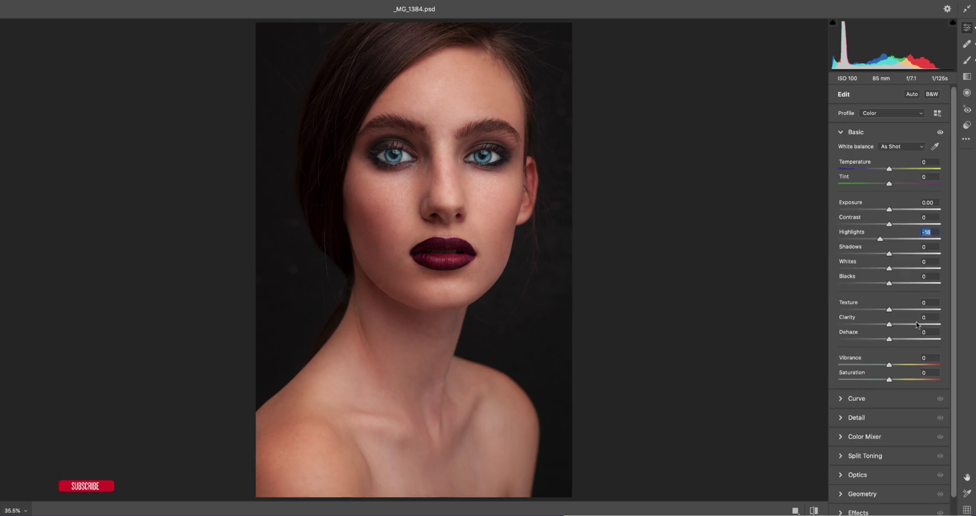
drag(908, 312, 924, 310)
drag(882, 326, 881, 325)
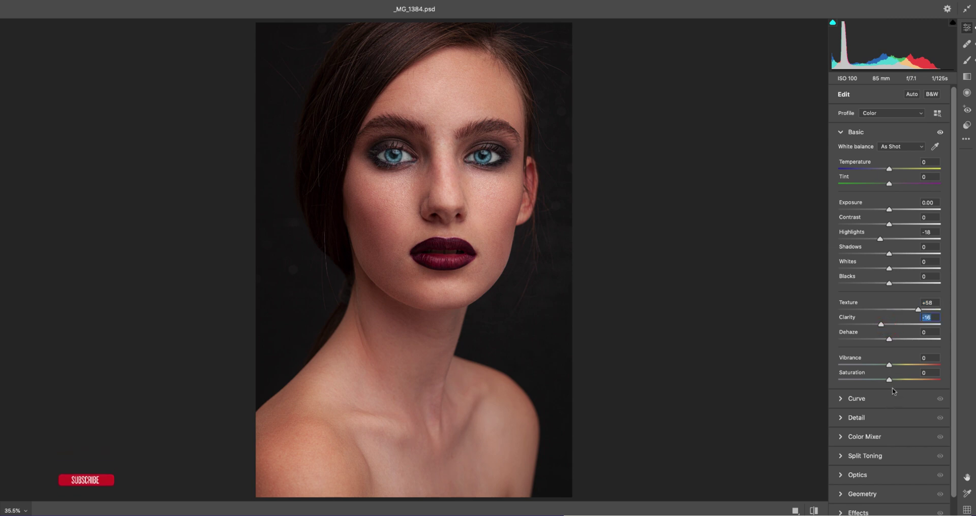
drag(863, 240, 868, 239)
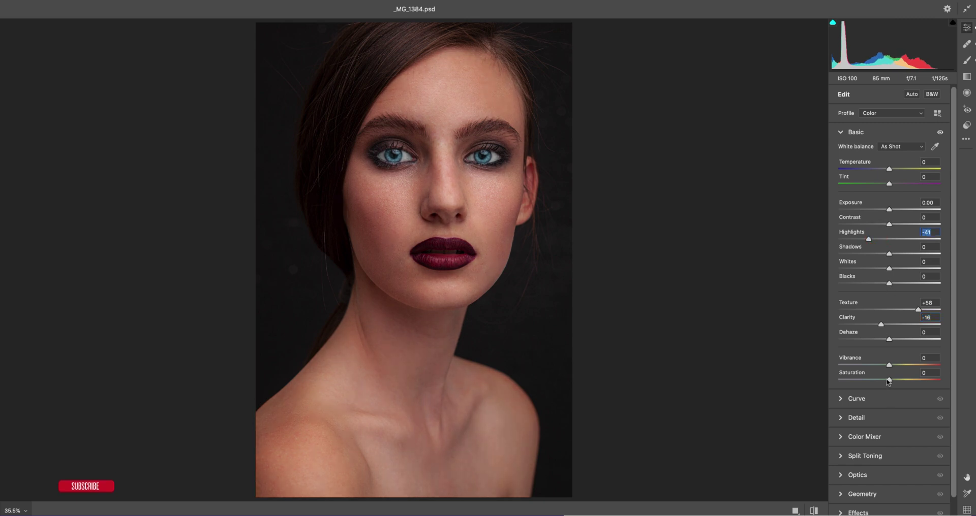
drag(889, 365, 881, 365)
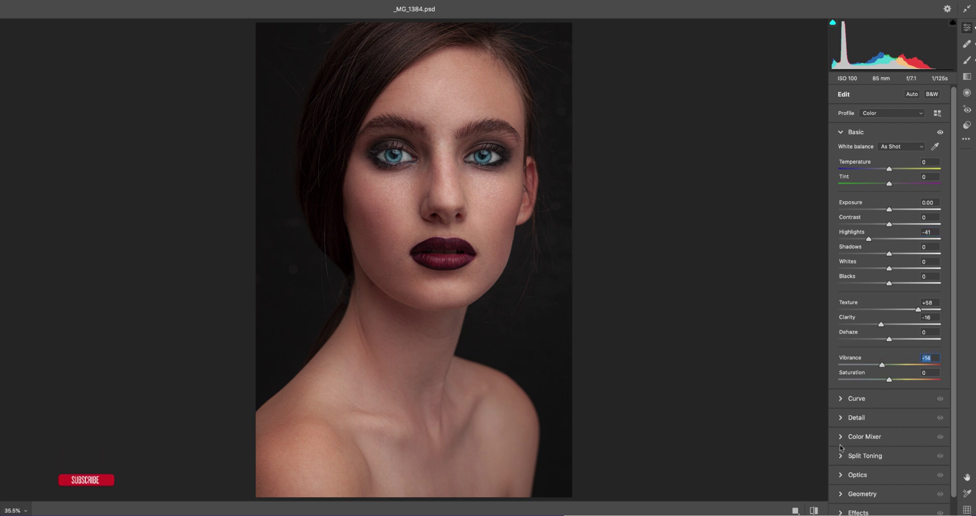
In the Color Mixer, raise the oranges luminance to about +35 and set the reds saturation to +8.
click(841, 437)
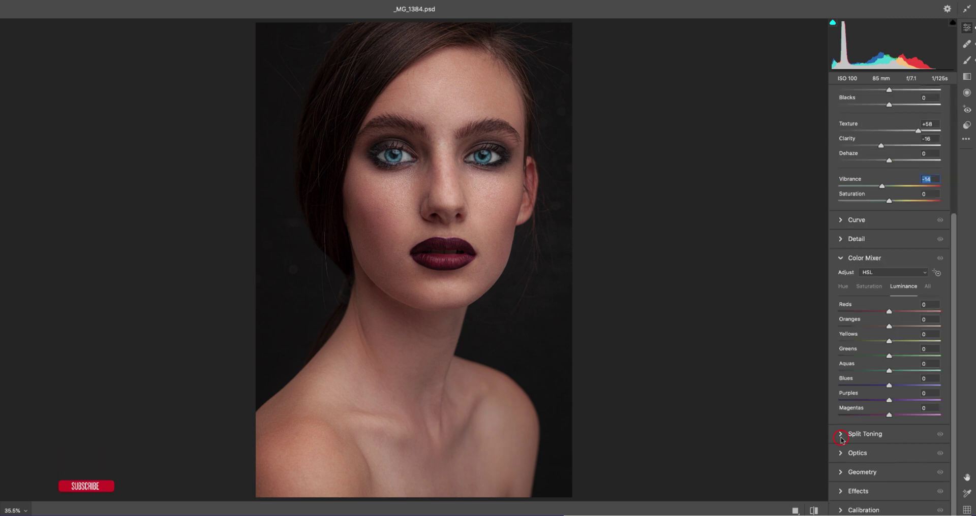
click(870, 288)
click(902, 287)
drag(889, 326, 903, 328)
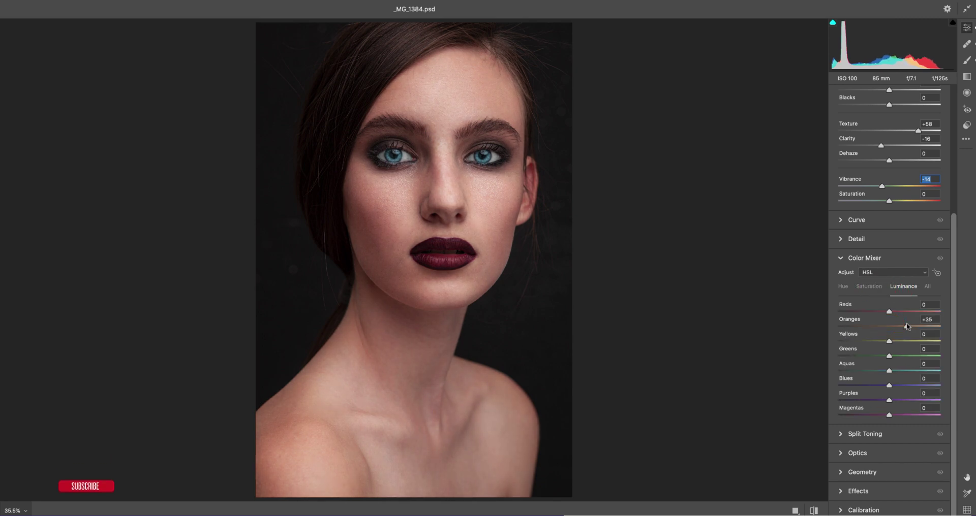
mouse_move(889, 311)
mouse_down()
mouse_move(906, 312)
mouse_move(893, 312)
mouse_up()
click(870, 288)
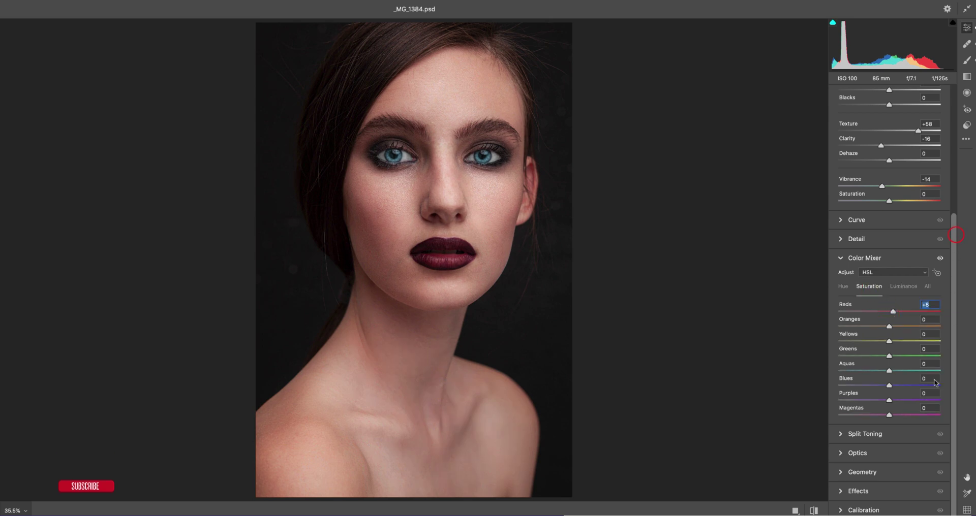
Apply split toning with highlights at hue 200, saturation 8, and shadows at hue 224, saturation 8.
click(841, 434)
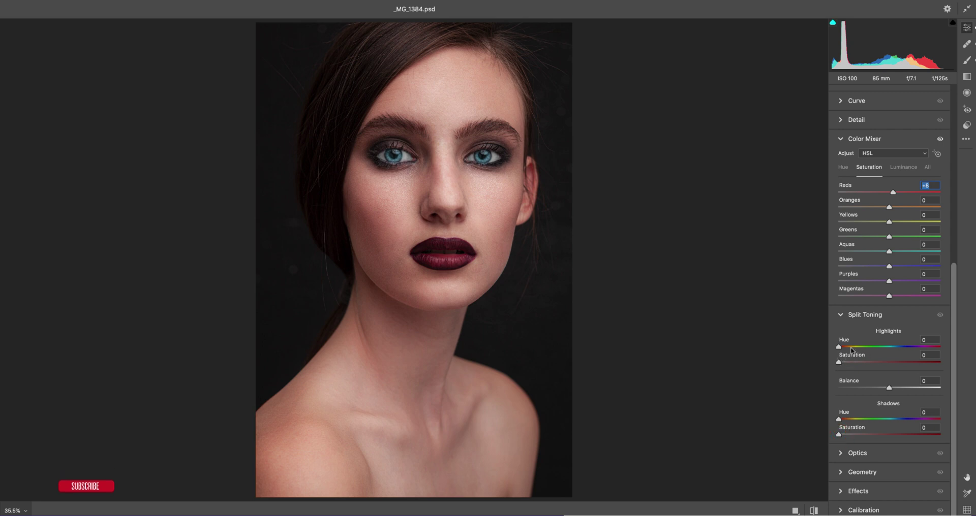
drag(852, 348, 902, 355)
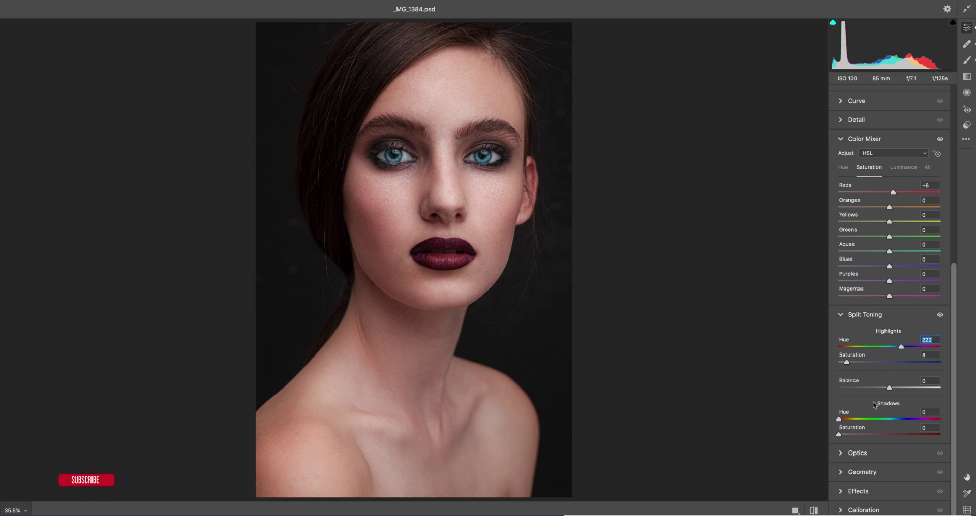
drag(853, 433, 850, 434)
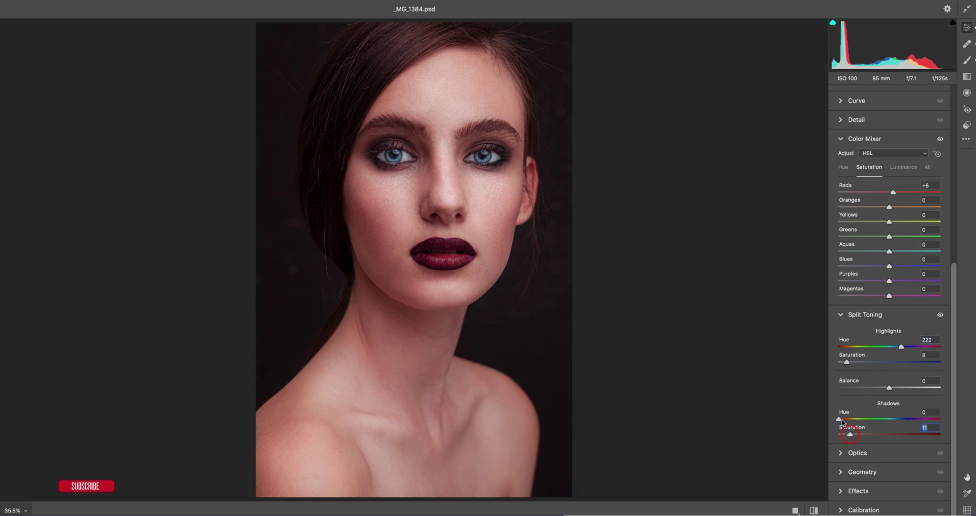
click(813, 509)
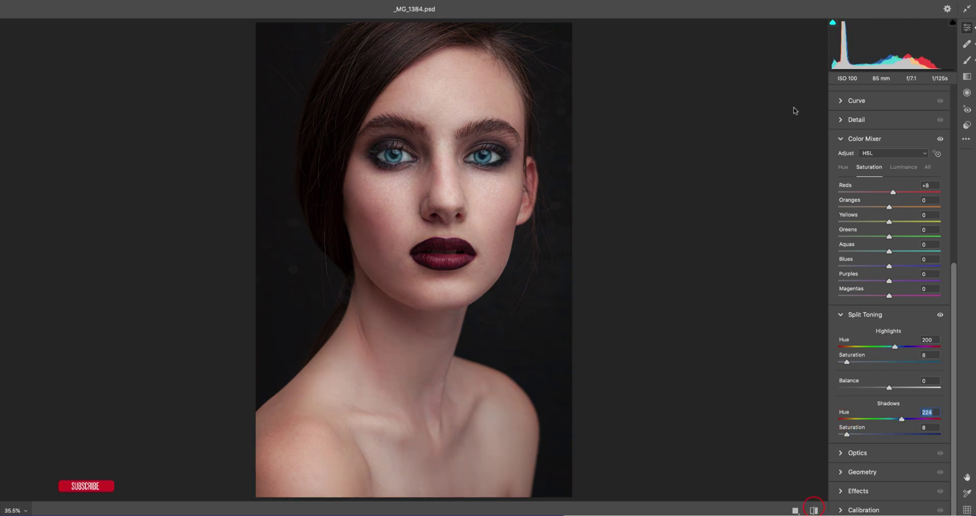
Apply the Camera Raw edits and toggle the spot layer's visibility to compare with the original.
click(840, 140)
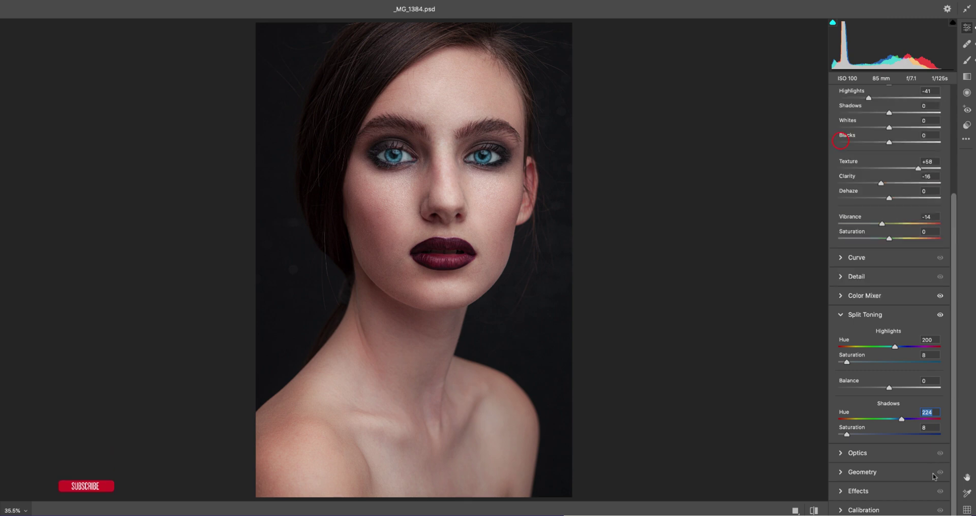
key(Return)
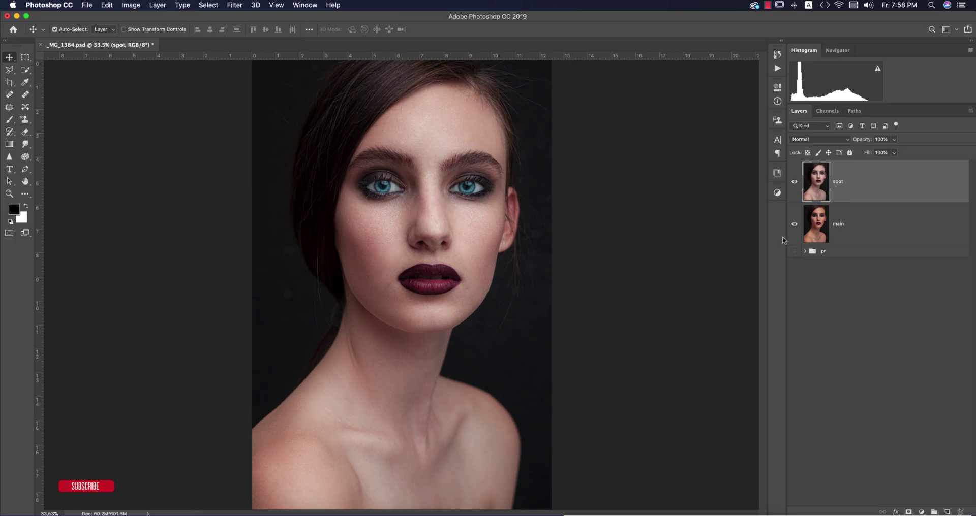
click(794, 180)
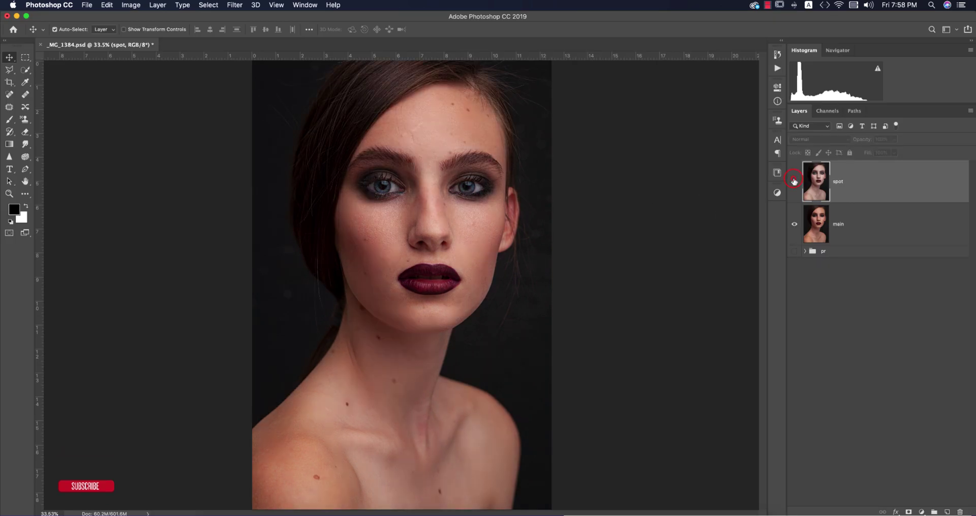
click(794, 181)
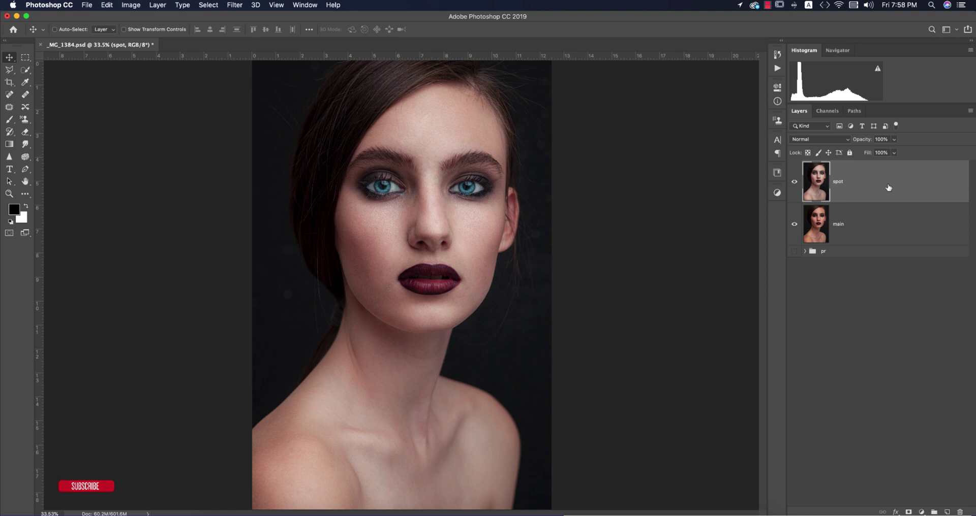
Duplicate the spot layer twice and rename the lower copy h.
key(ctrl+j)
key(ctrl+j)
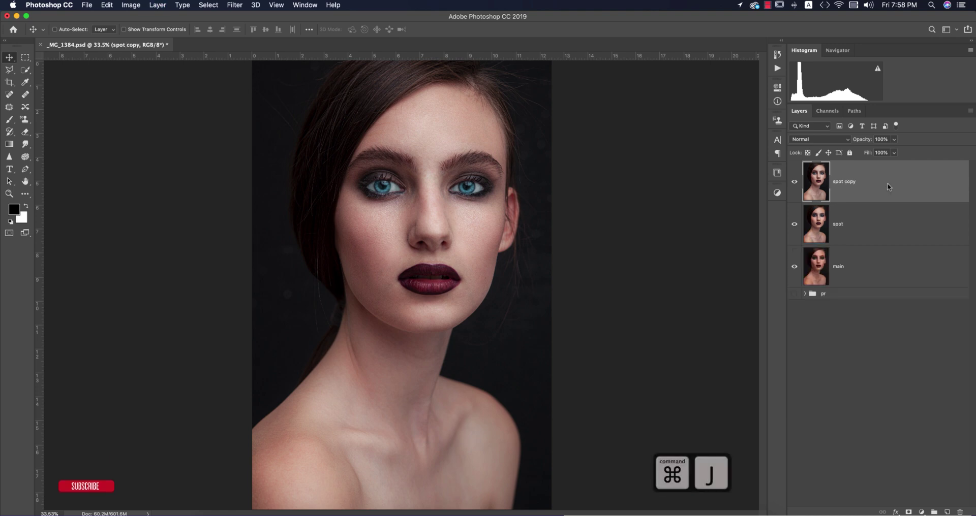
double_click(839, 224)
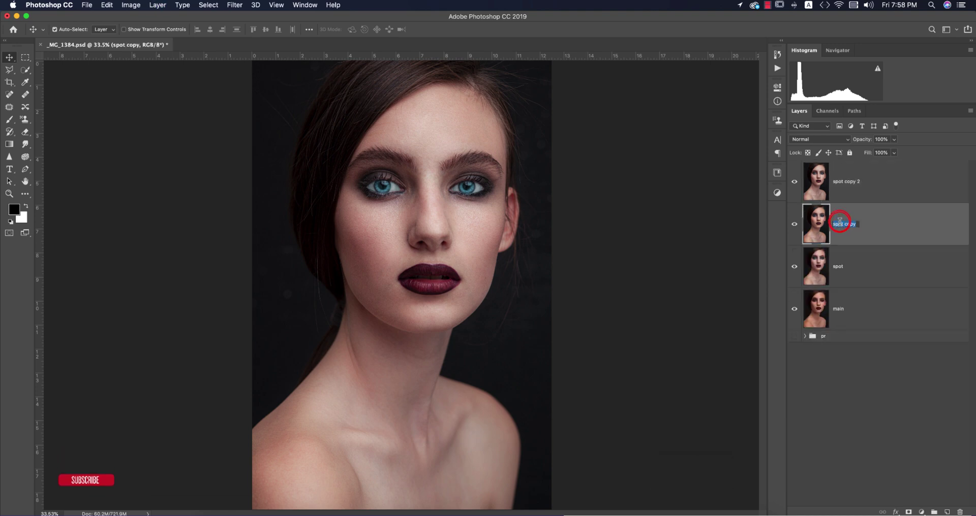
text(h)
key(Return)
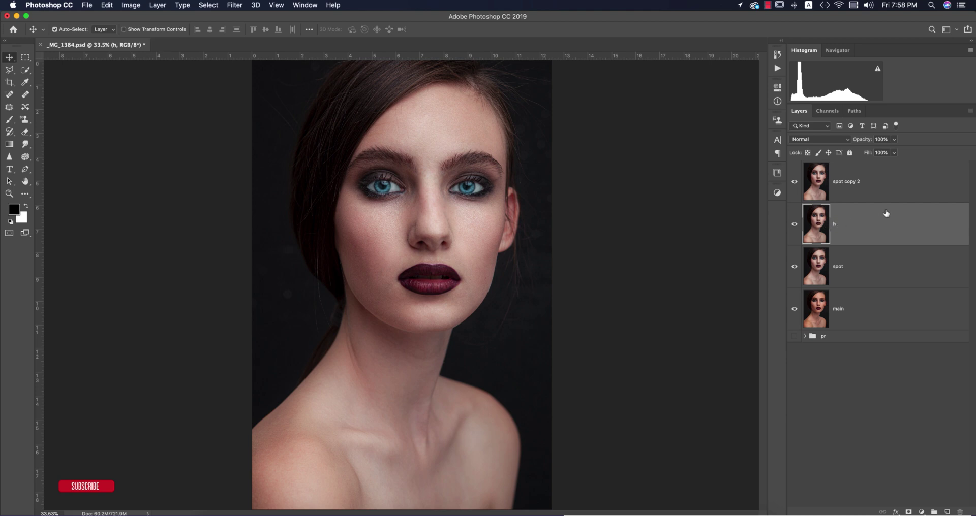
Rename the upper spot copy s, hide it and make the h layer active.
double_click(851, 182)
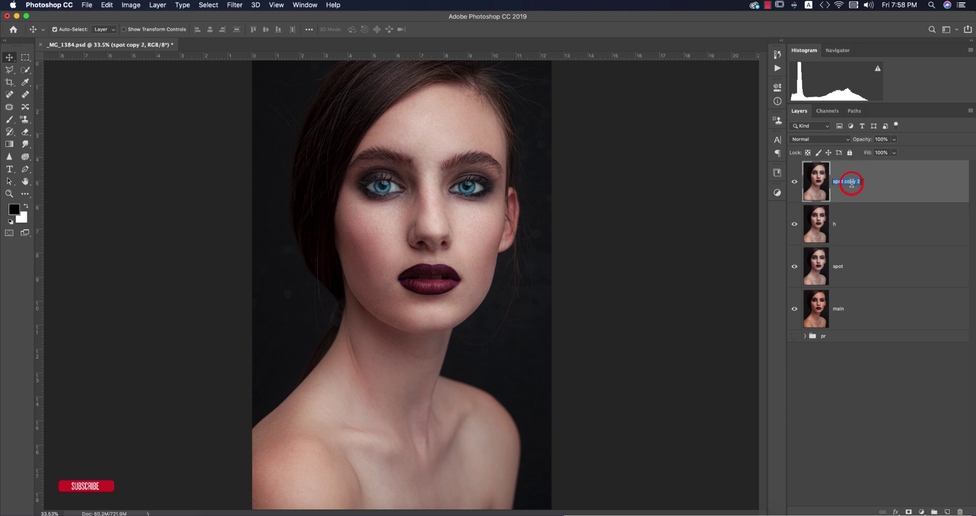
text(s)
key(Return)
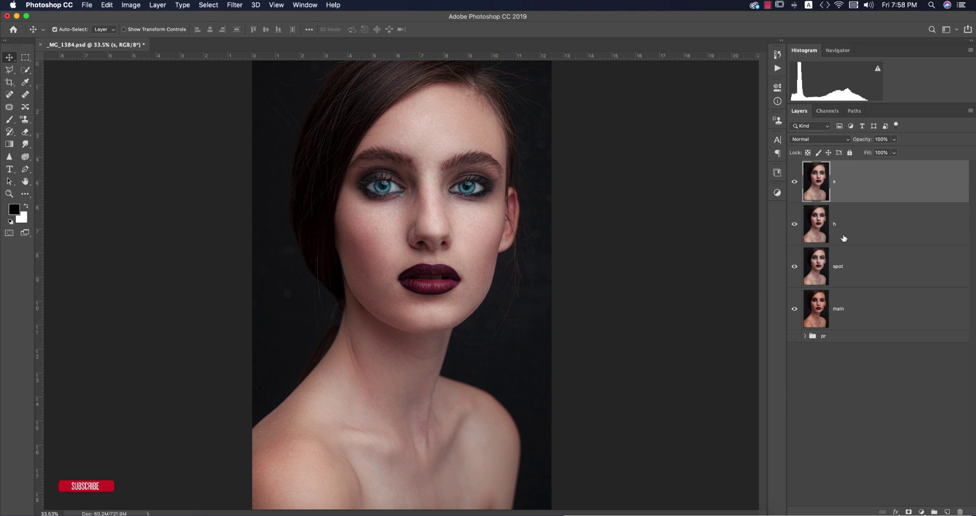
click(843, 213)
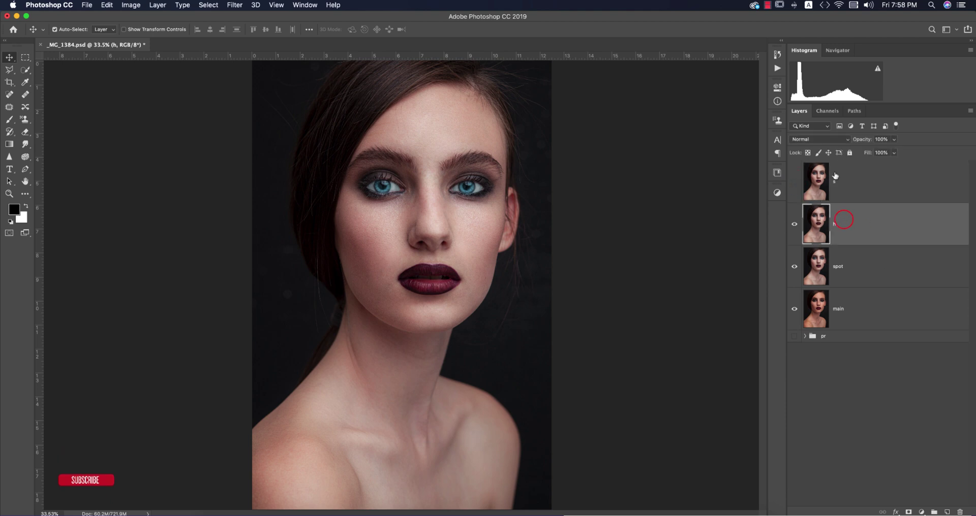
Set the h layer to Screen blending and split its Blend If underlying-layer shadow slider to 173 / 237.
click(818, 140)
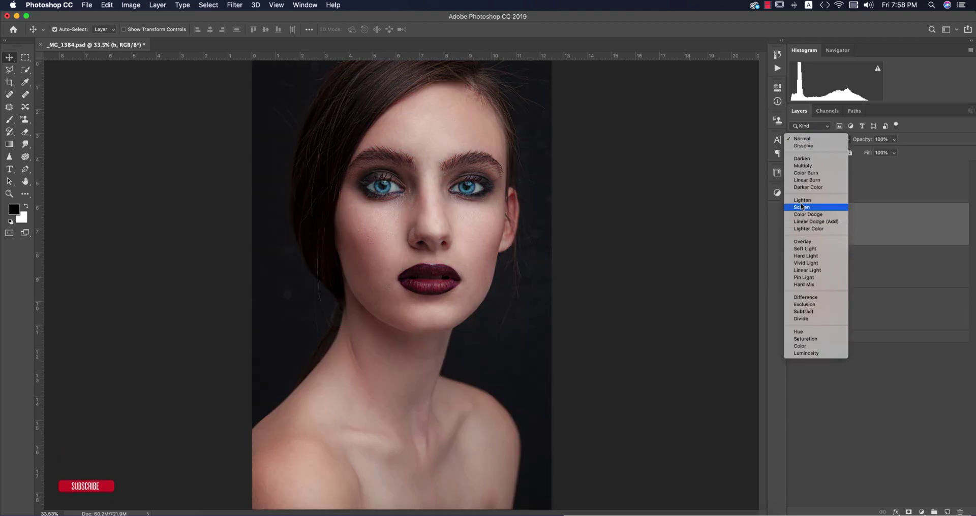
click(801, 207)
right_click(934, 230)
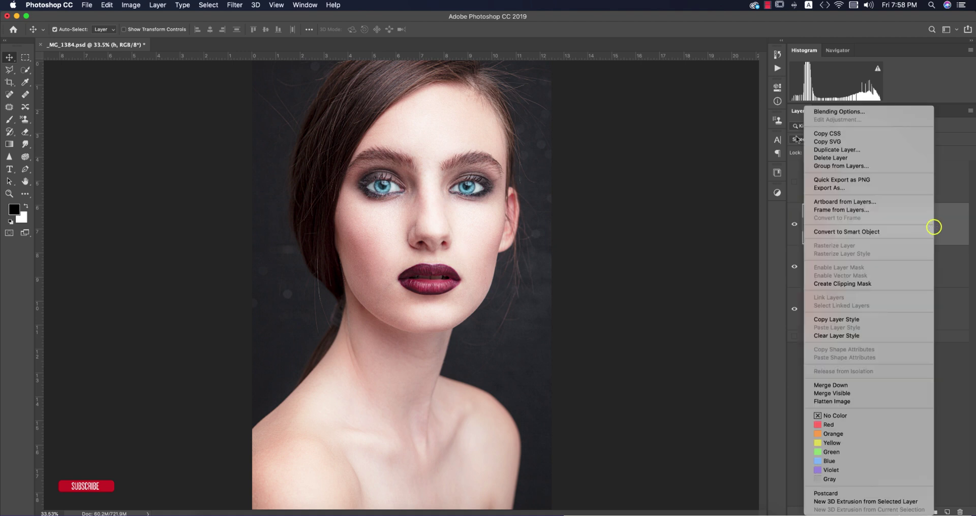
click(810, 113)
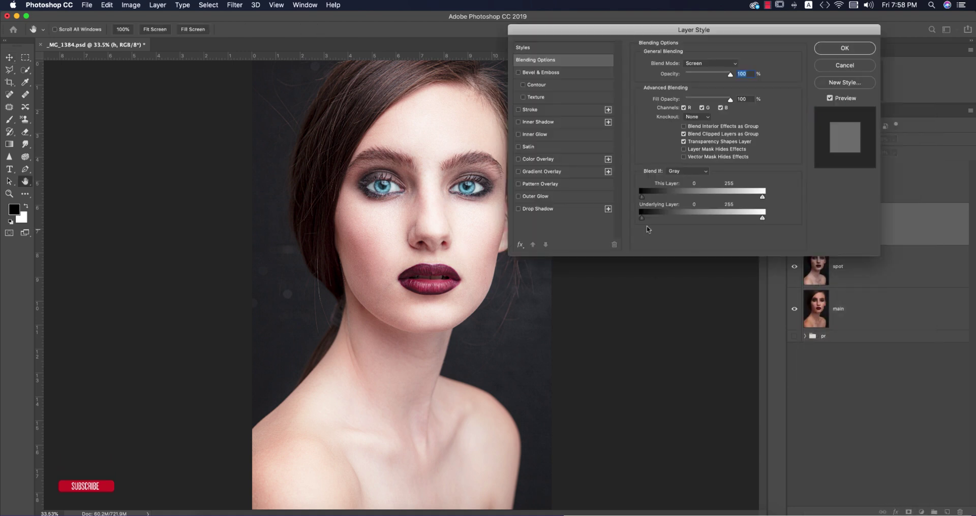
drag(644, 220, 721, 225)
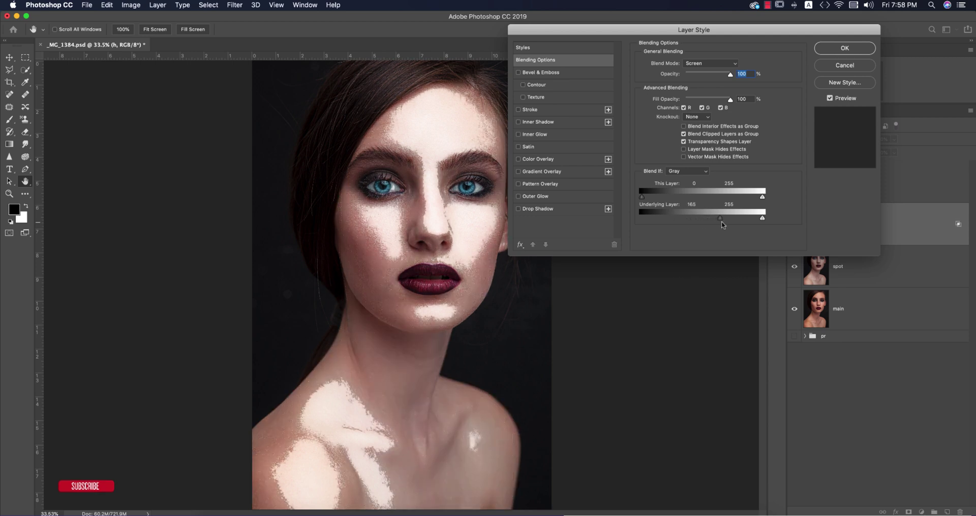
key(alt)
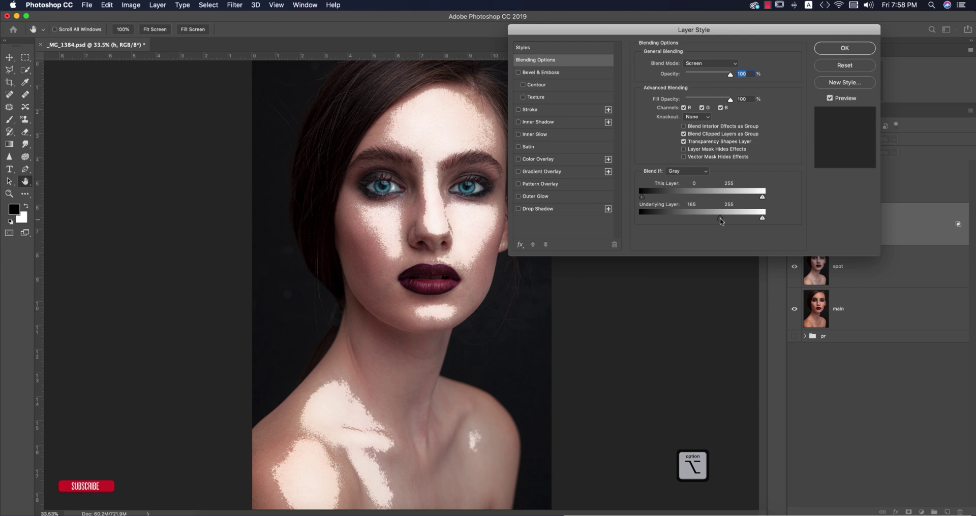
mouse_move(721, 221)
mouse_down()
mouse_move(749, 222)
mouse_move(706, 221)
mouse_move(725, 221)
mouse_up()
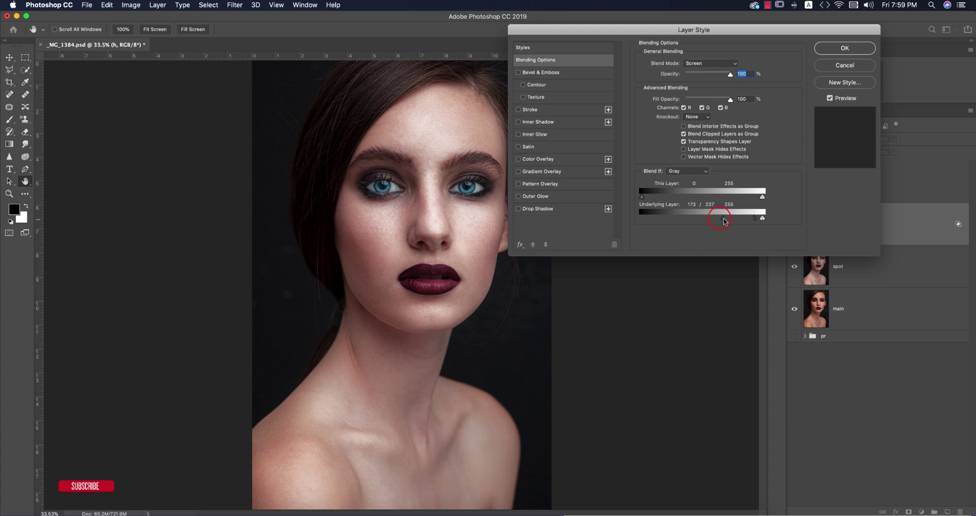
click(847, 49)
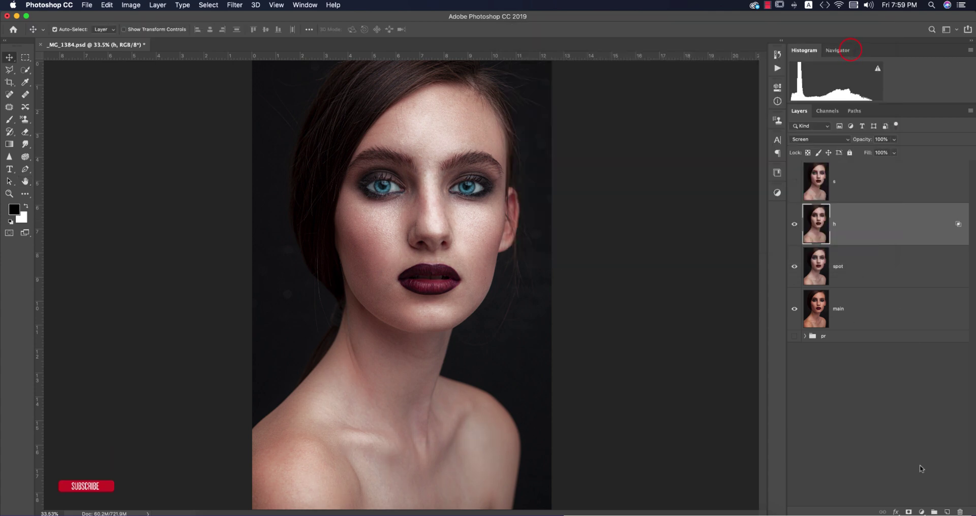
Add a layer mask to the h layer and fill it with the portrait's tones using Apply Image.
click(909, 512)
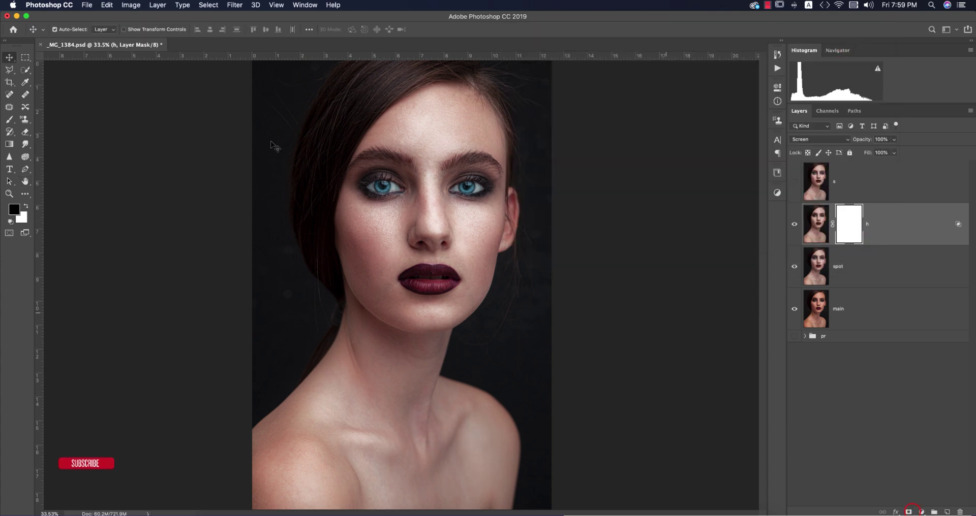
click(131, 4)
click(162, 149)
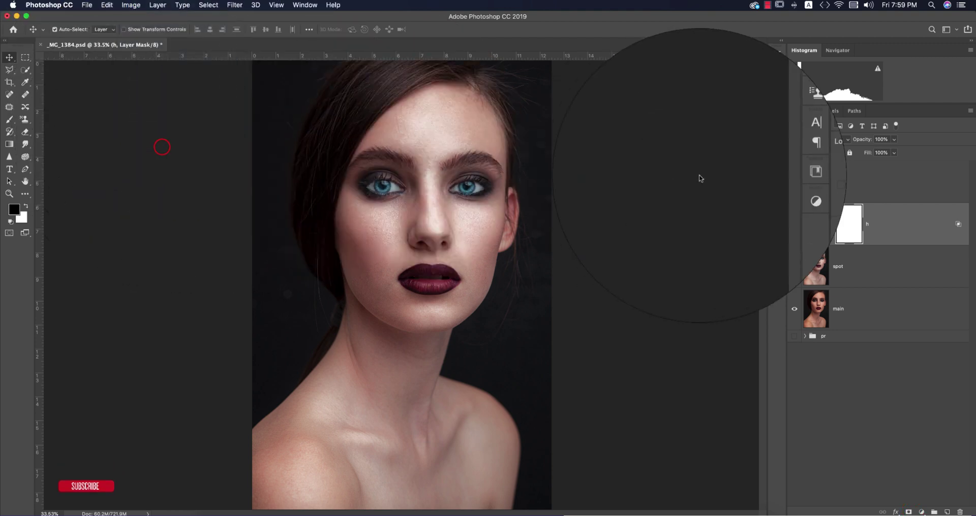
click(732, 124)
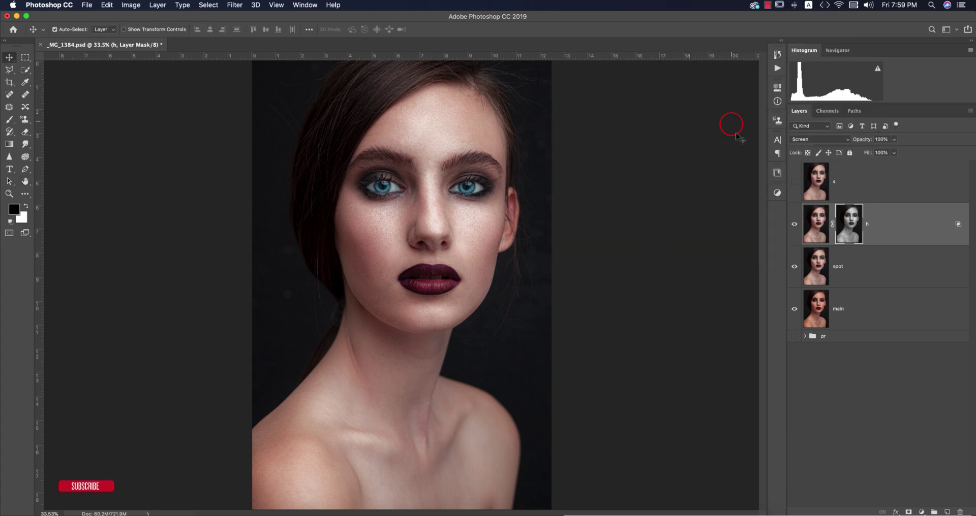
Show the s layer, set it to Multiply and split its Blend If underlying-layer highlight slider to 47 / 133.
click(794, 182)
click(884, 185)
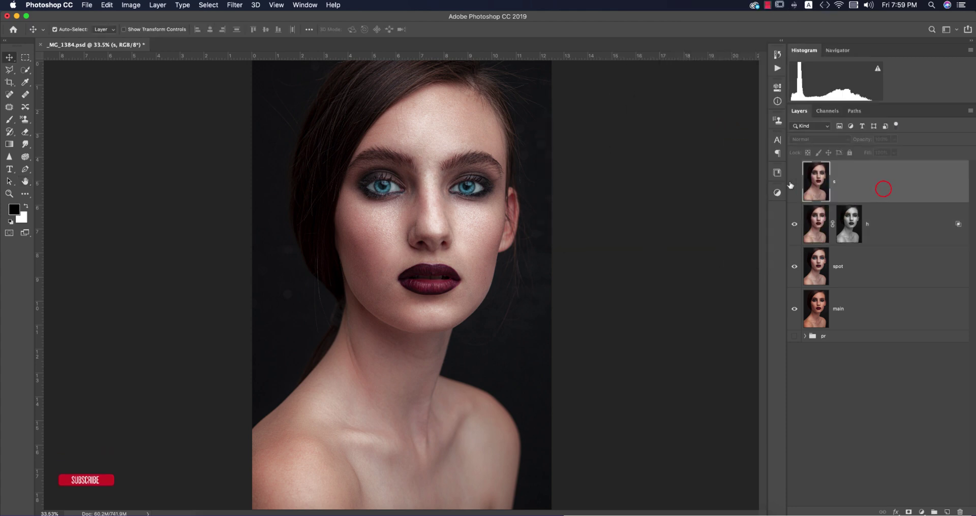
click(826, 142)
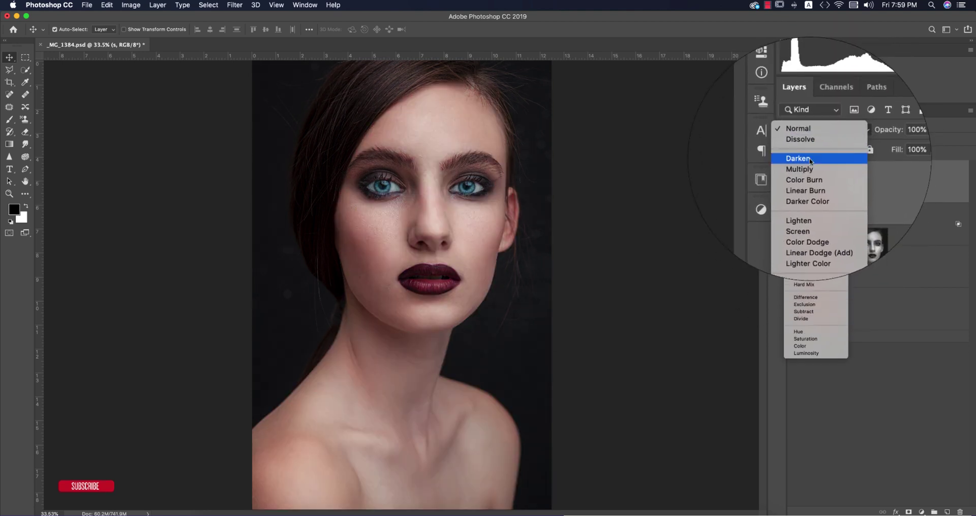
click(811, 159)
right_click(882, 188)
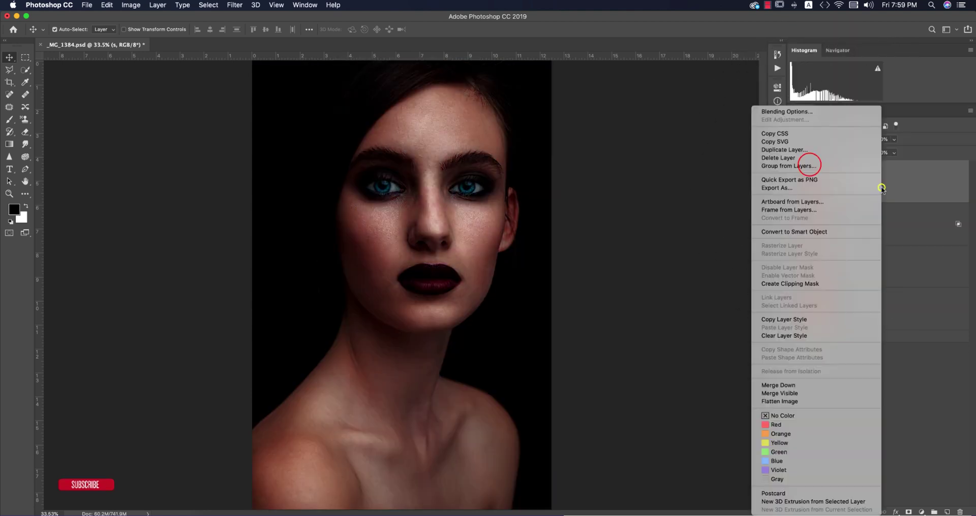
click(779, 112)
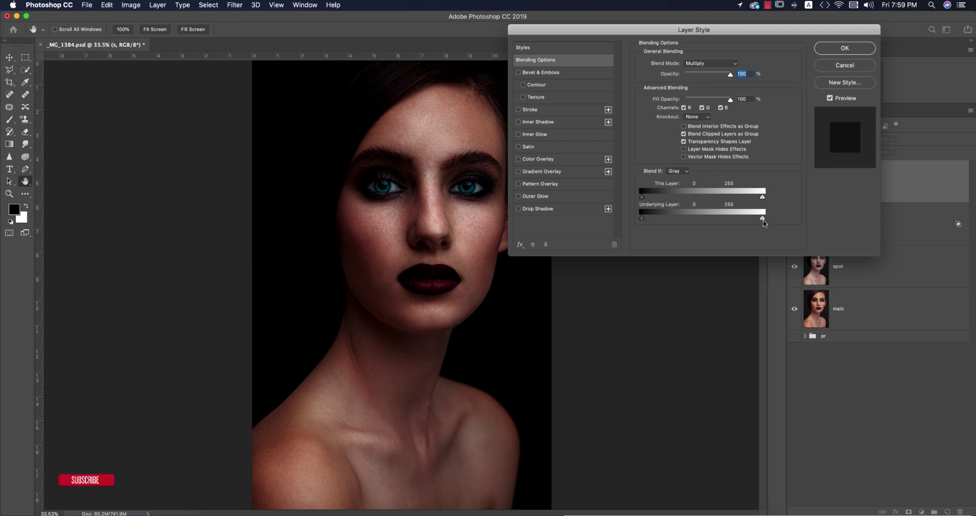
drag(760, 219, 679, 220)
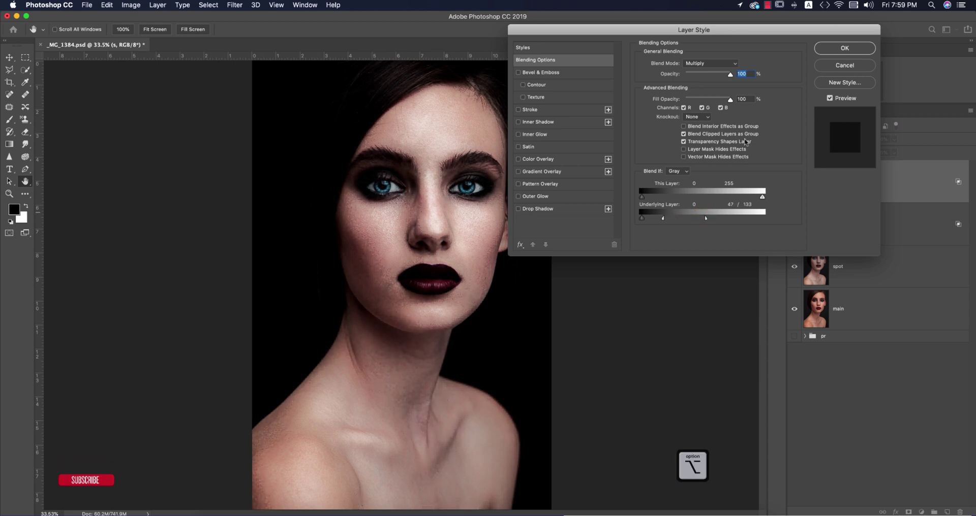
click(837, 50)
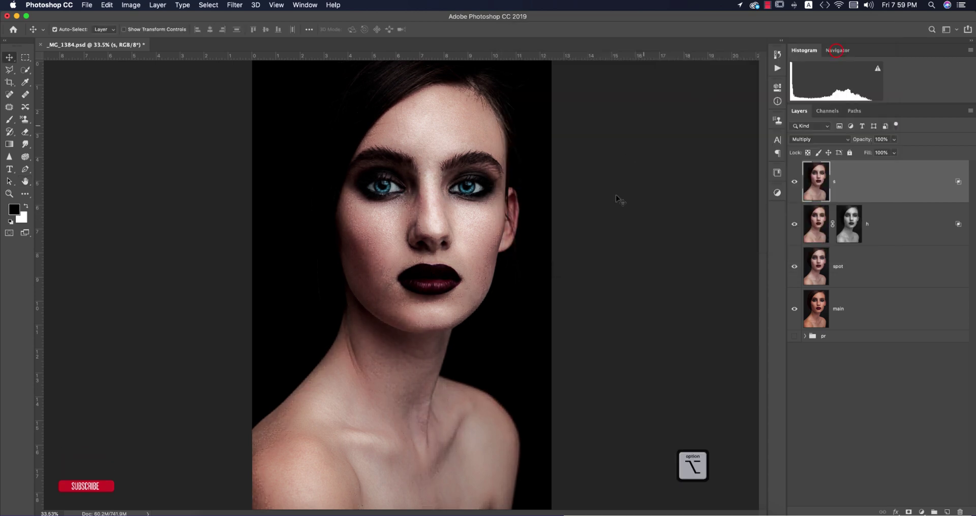
Add a mask to the s layer and fill it using Apply Image with the inverted merged RGB channel, Multiply at 100%.
click(909, 512)
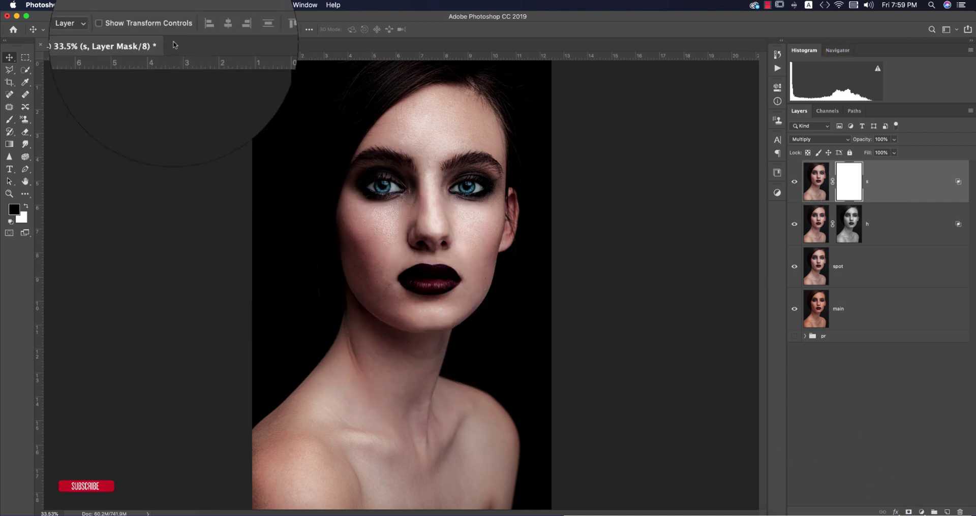
click(133, 5)
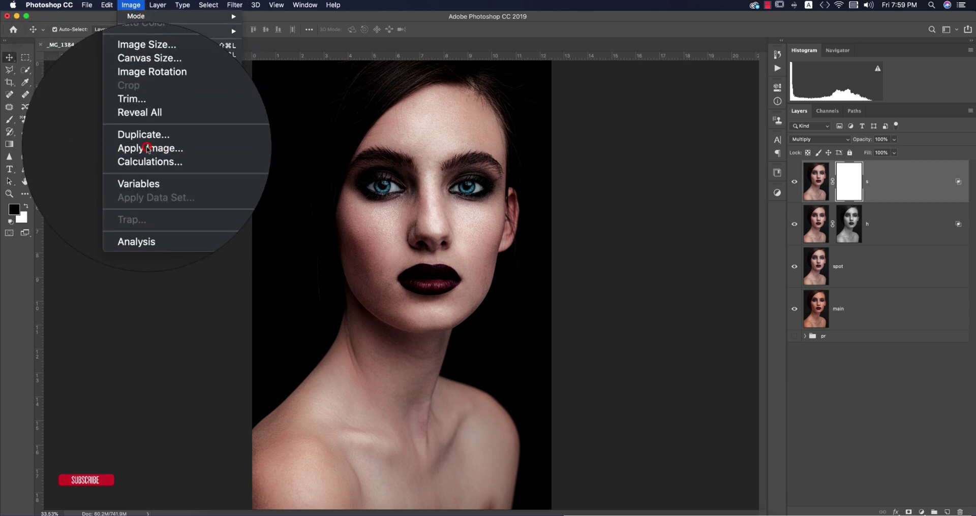
click(146, 146)
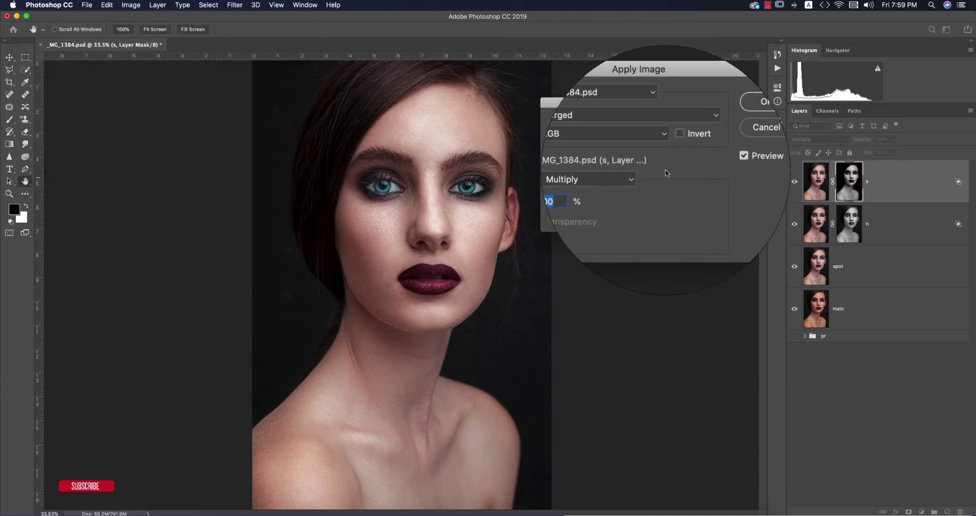
click(677, 145)
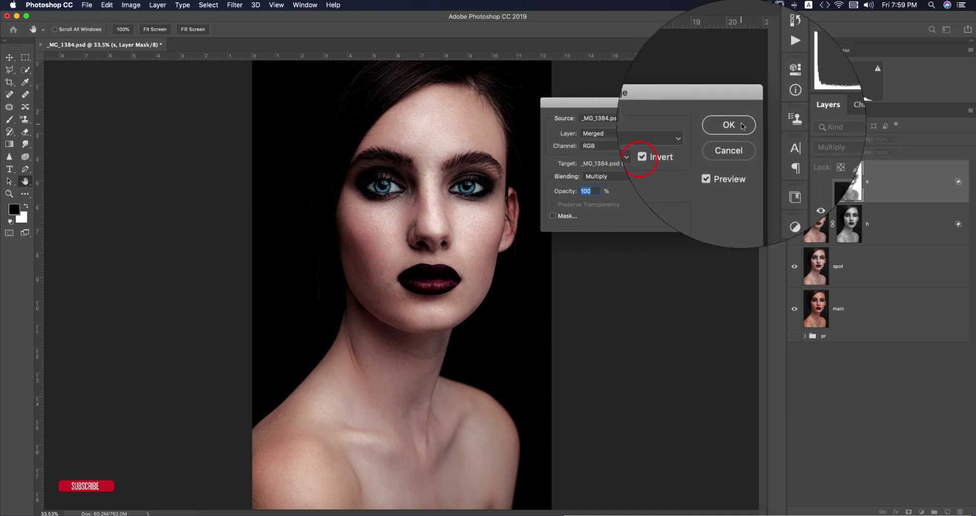
click(741, 124)
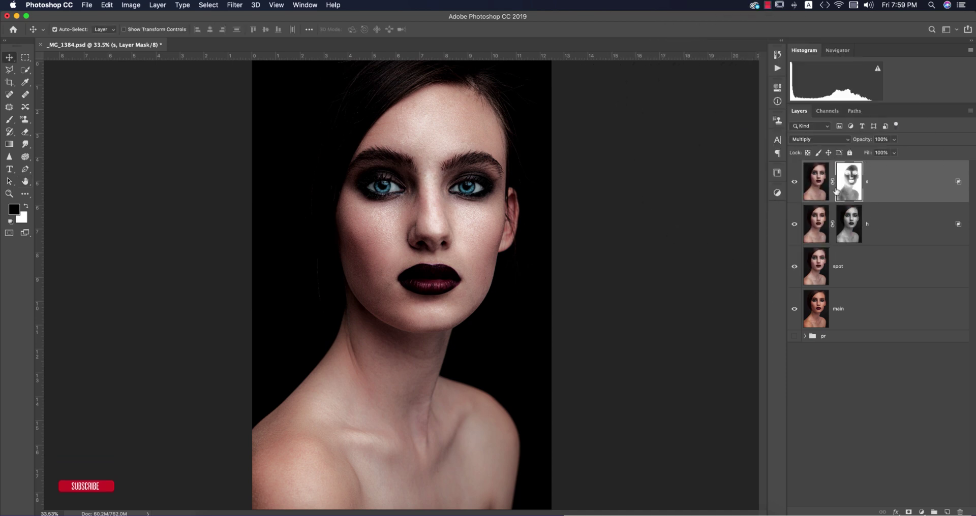
Group the s and h layers and name the group D B.
click(893, 229)
key(super+g)
click(828, 165)
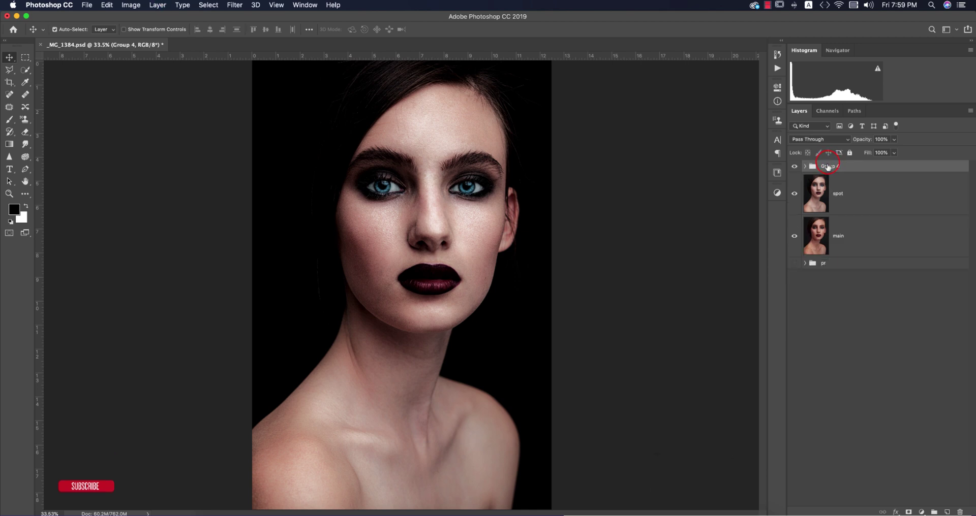
text(D B)
key(Return)
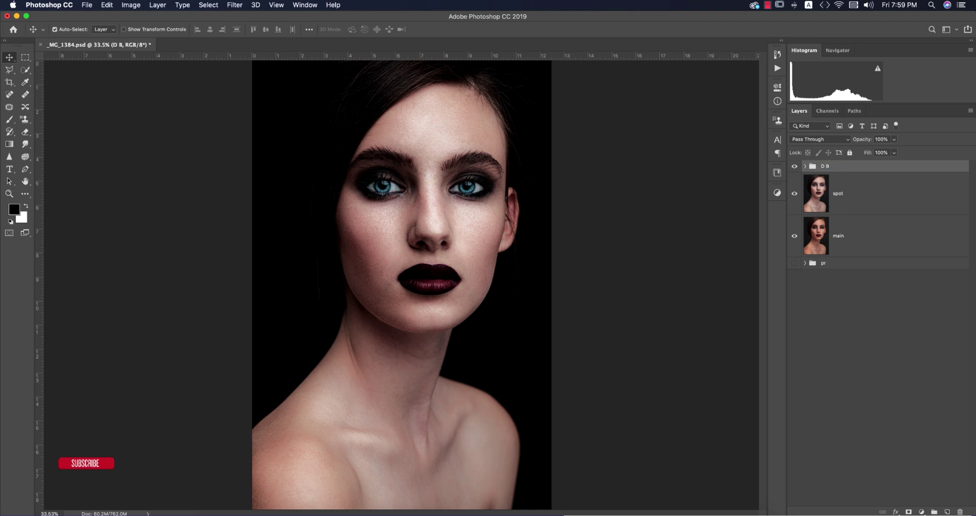
Add a mask to the D B group and fill it using Apply Image with the non-inverted merged RGB channel, Multiply at 100%.
click(908, 513)
click(130, 6)
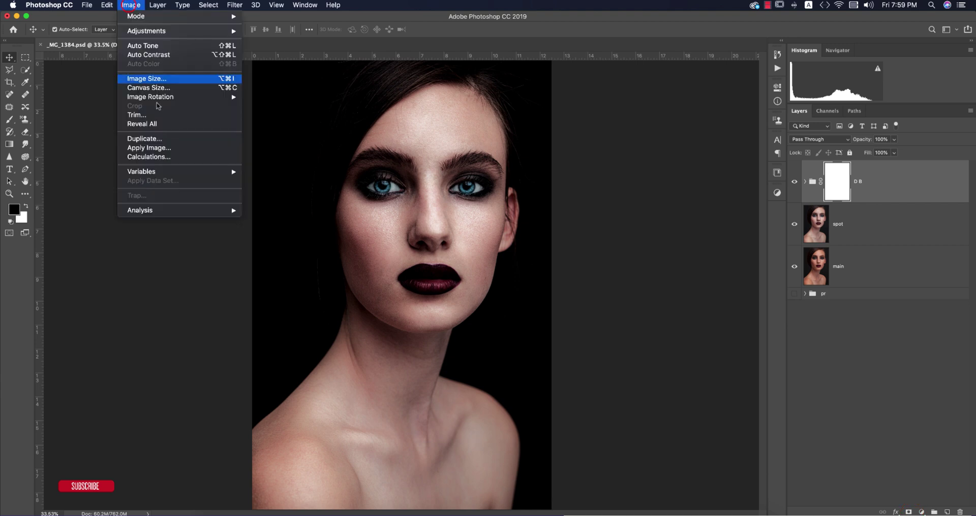
click(160, 149)
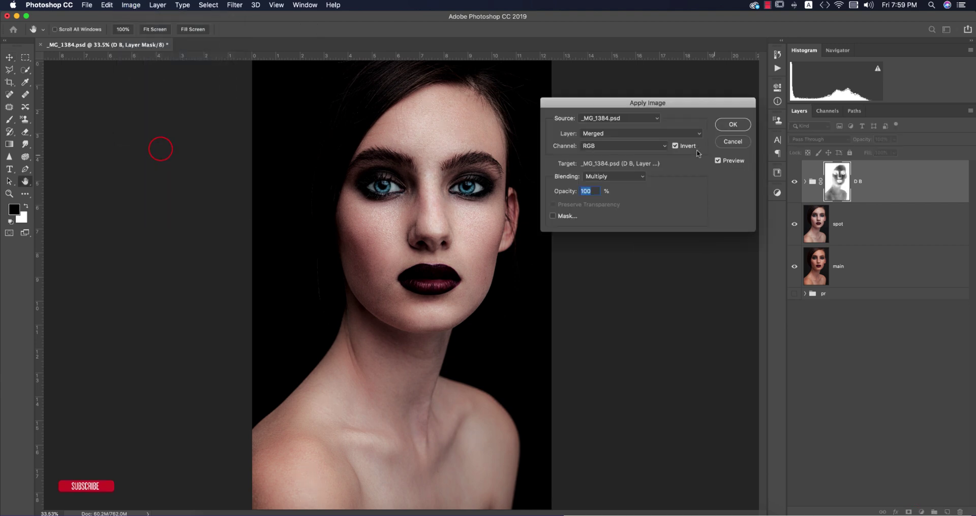
click(676, 147)
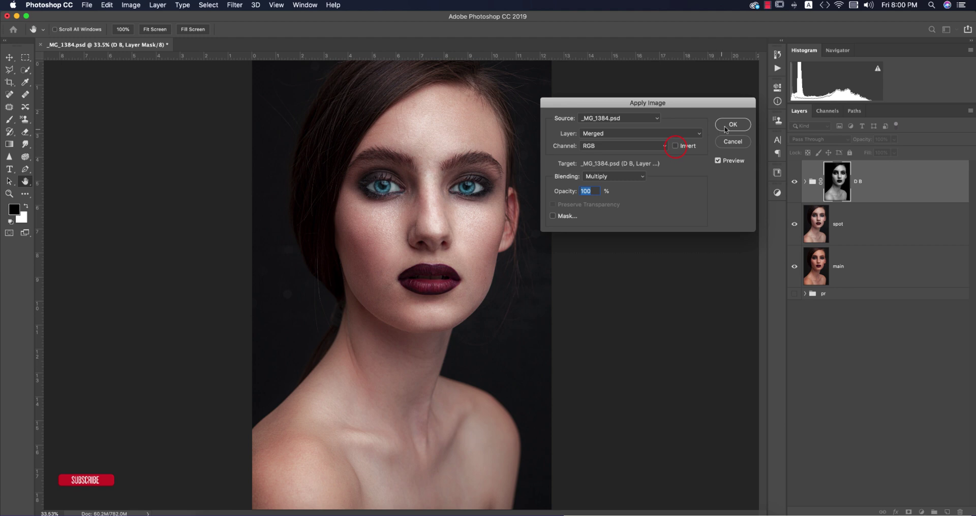
click(727, 125)
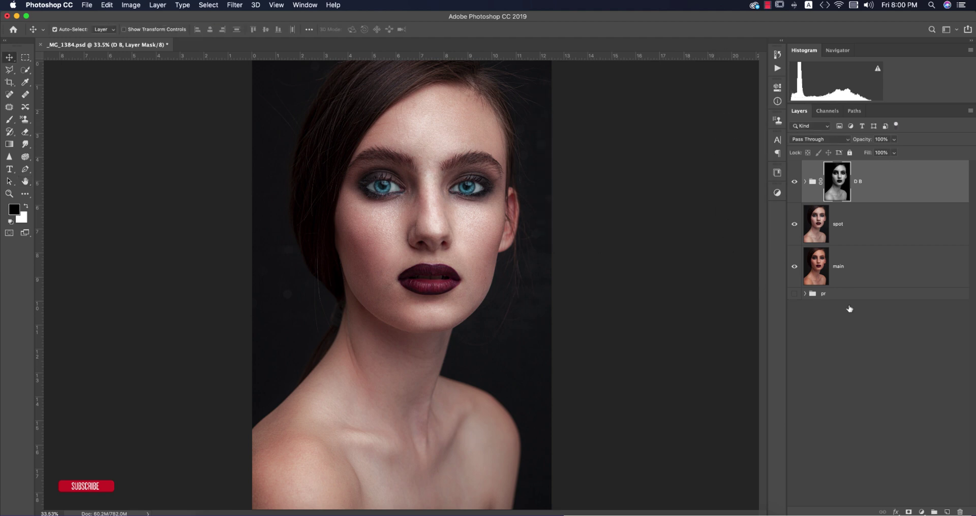
Toggle the D B group's visibility and isolate the main layer to compare the retouching before and after.
click(795, 182)
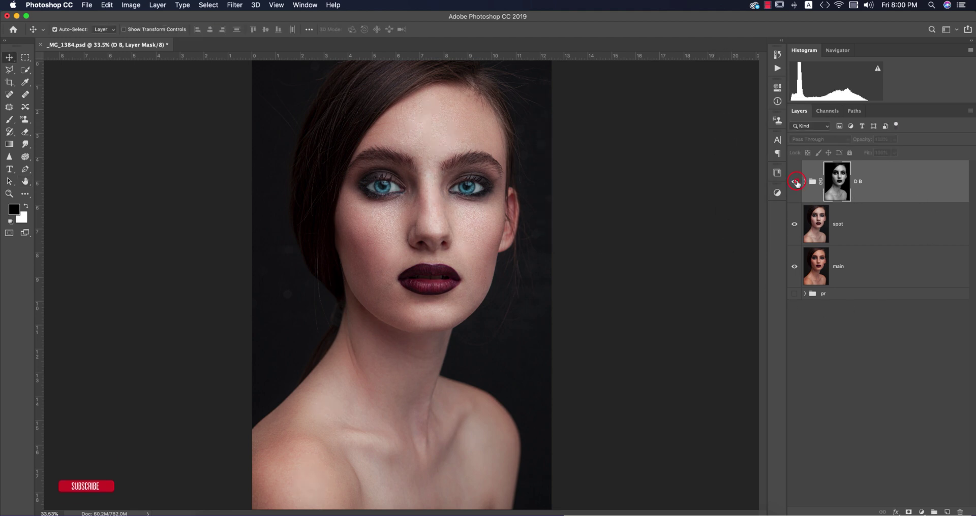
click(796, 182)
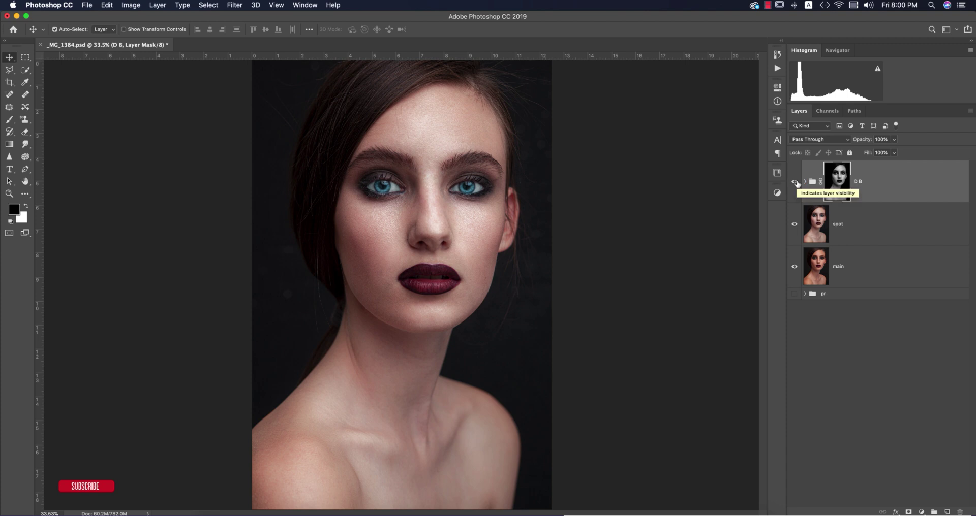
alt+click(794, 267)
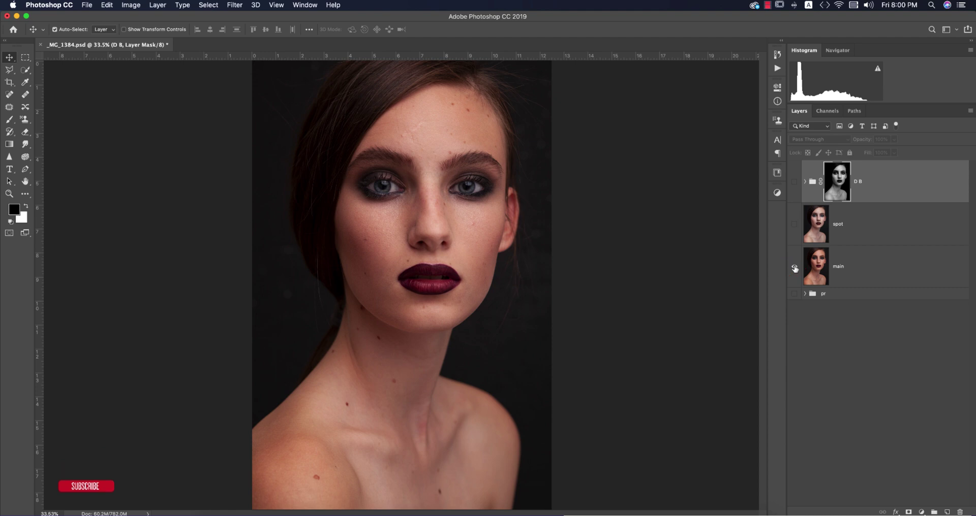
alt+click(795, 267)
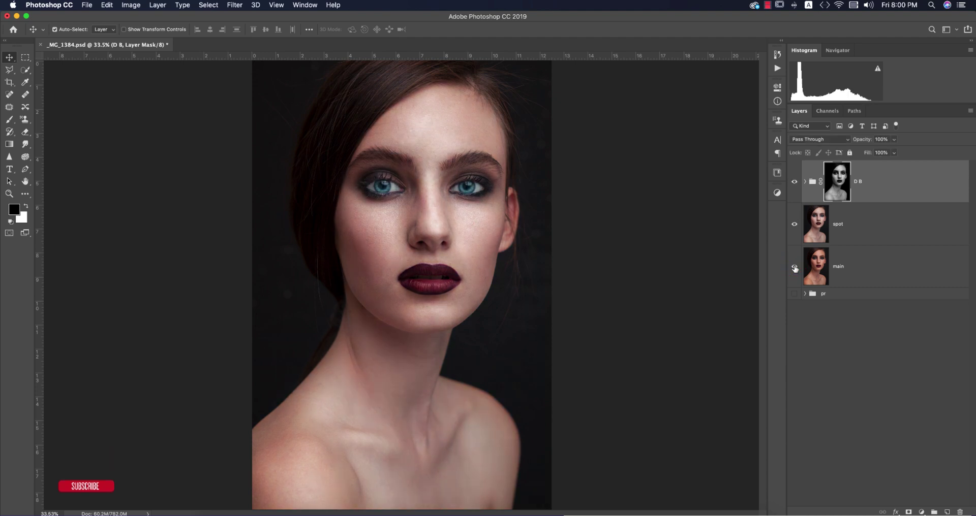
click(795, 181)
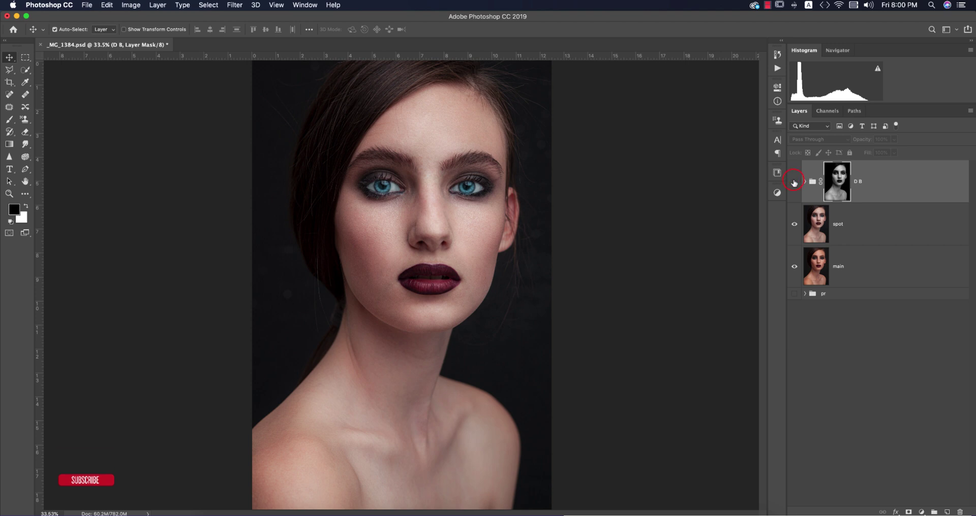
click(794, 182)
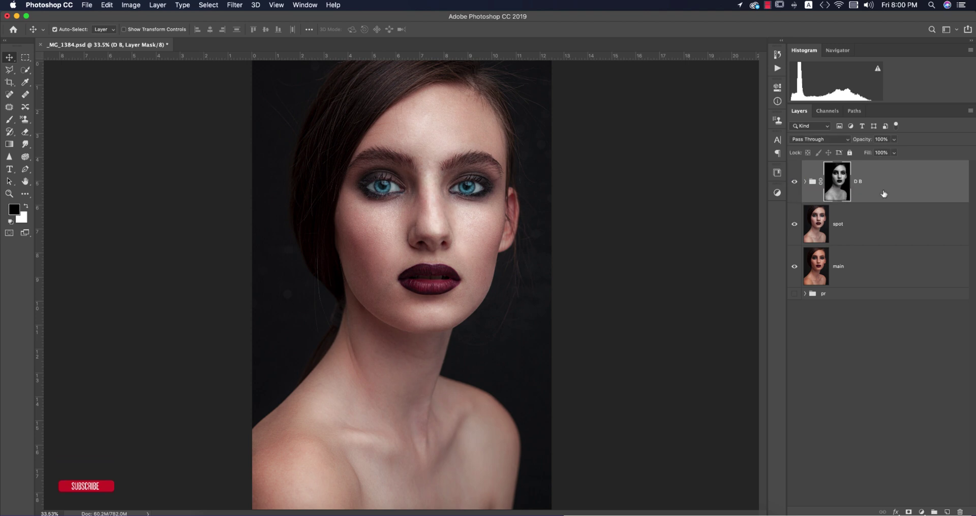
Group the D B group with the spot layer and convert the new group to a smart object.
click(900, 226)
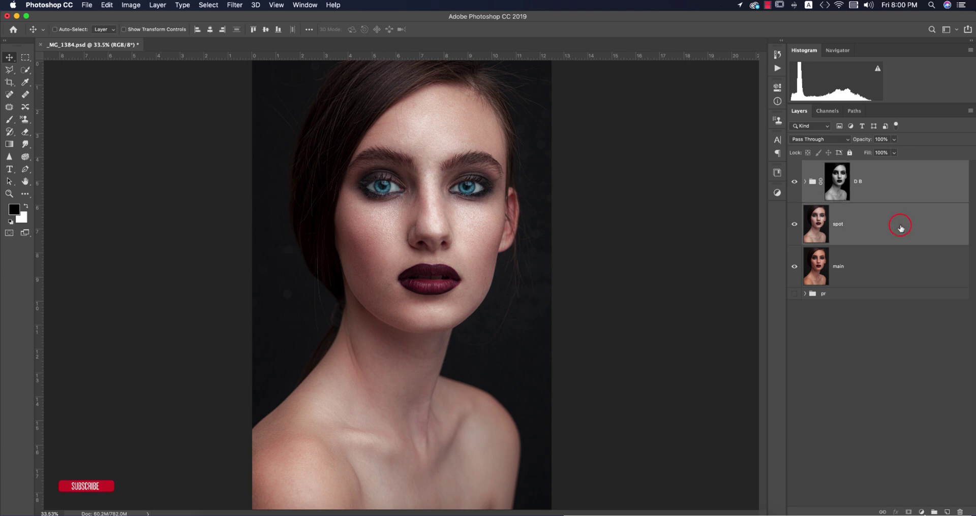
key(super+g)
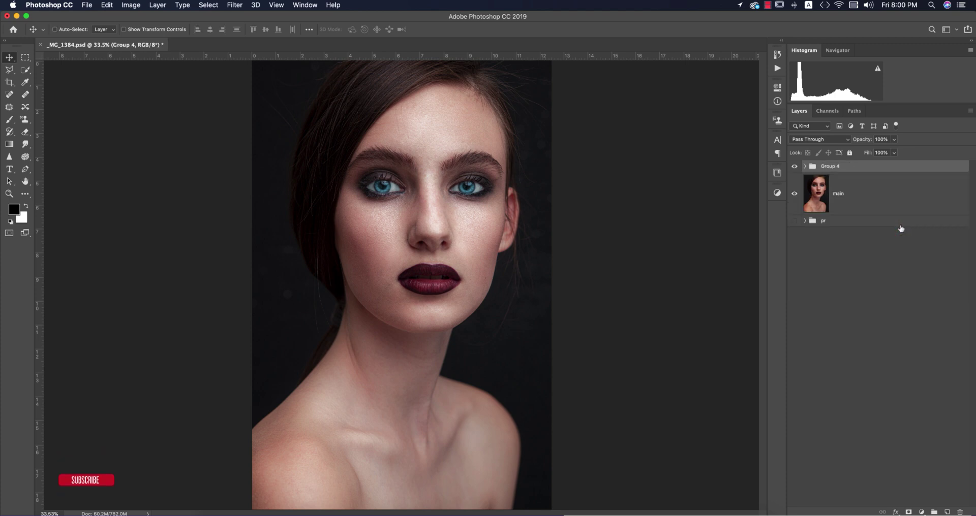
key(super)
right_click(844, 169)
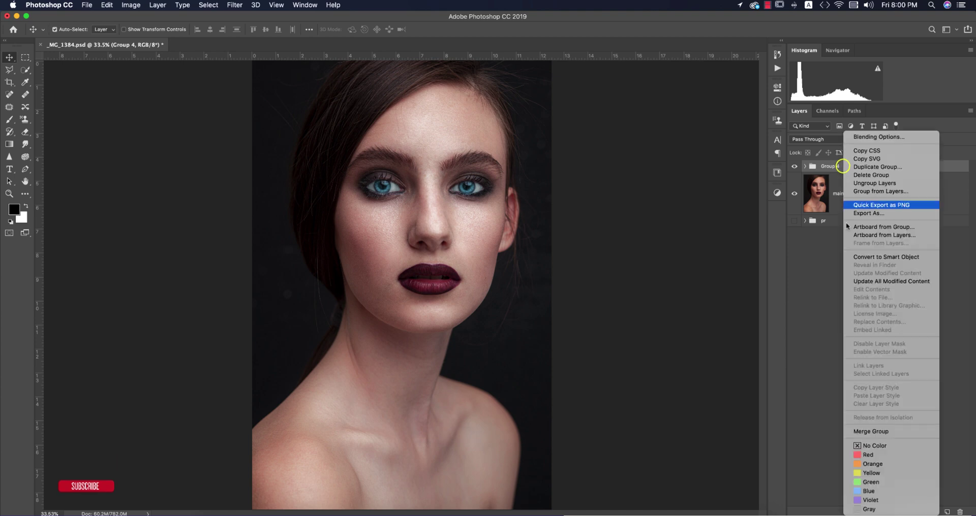
click(864, 256)
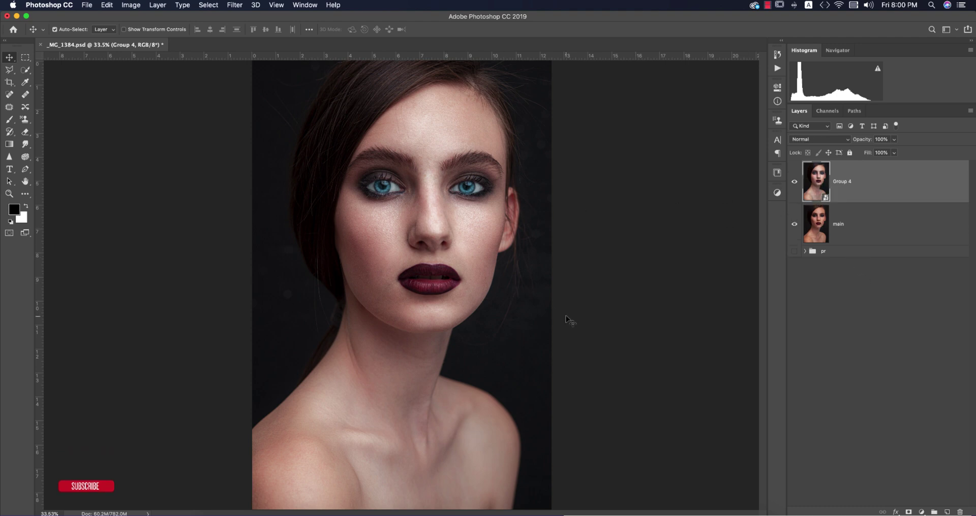
Apply the Nik Collection Color Efex Pro 4 Cross Processing filter to the smart object using method L02.
click(236, 6)
mouse_move(322, 263)
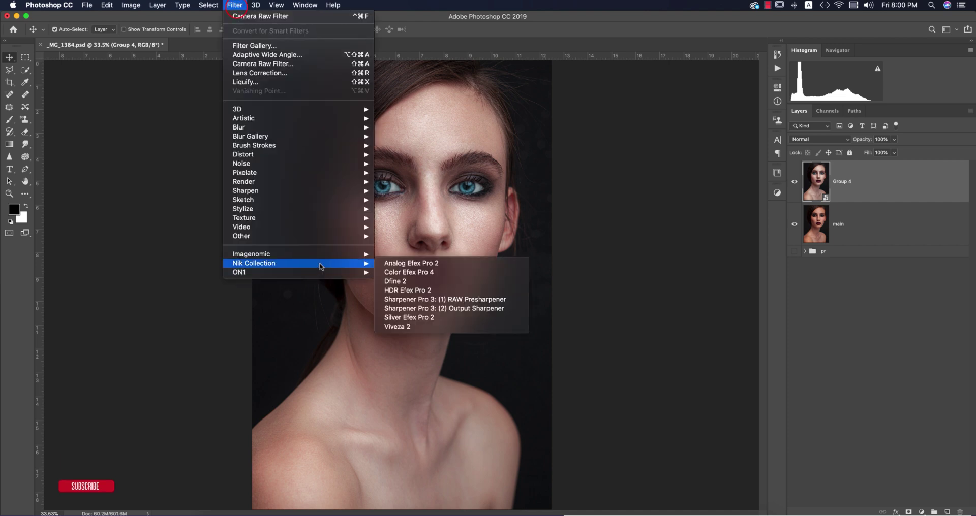
click(427, 273)
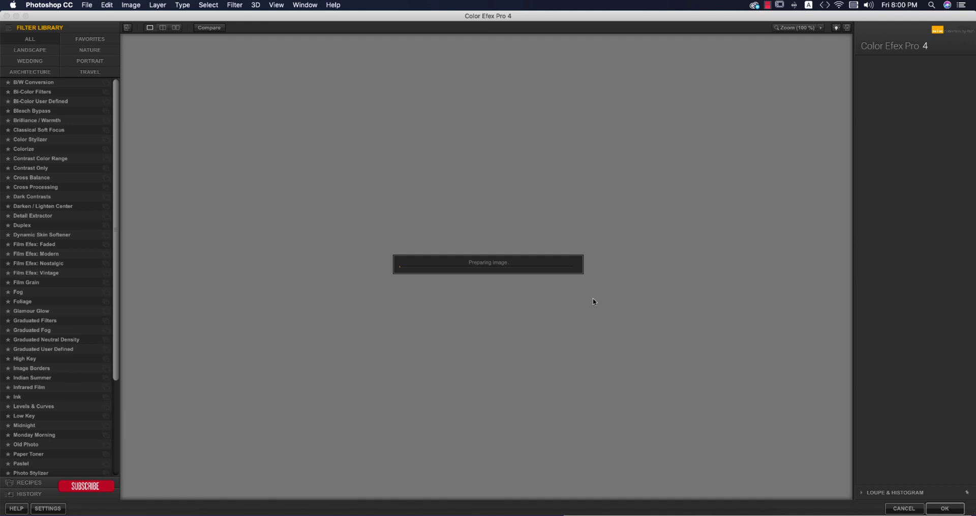
click(535, 367)
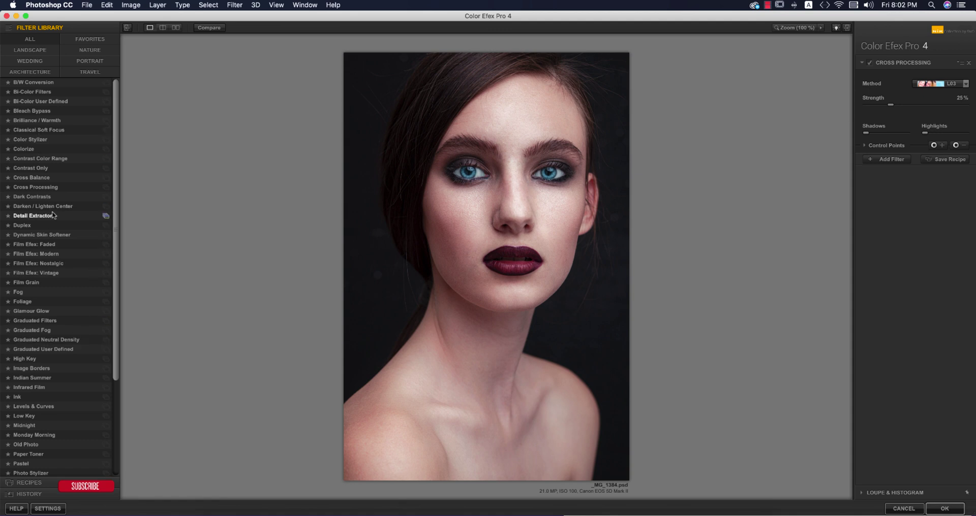
click(42, 189)
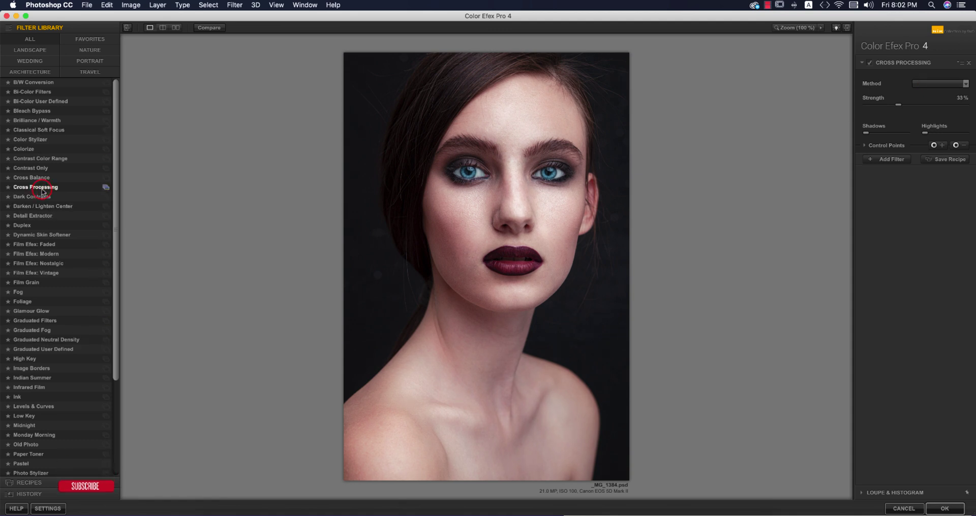
click(933, 84)
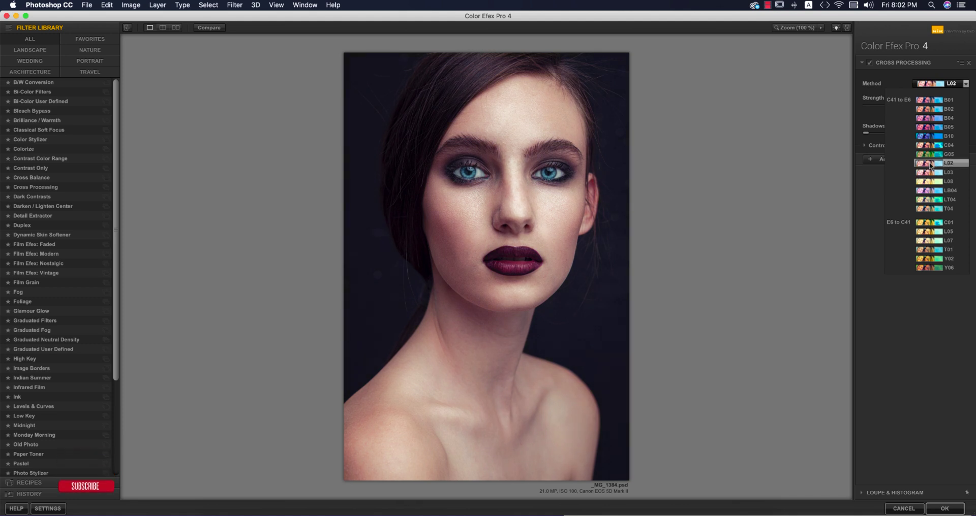
click(929, 163)
click(933, 506)
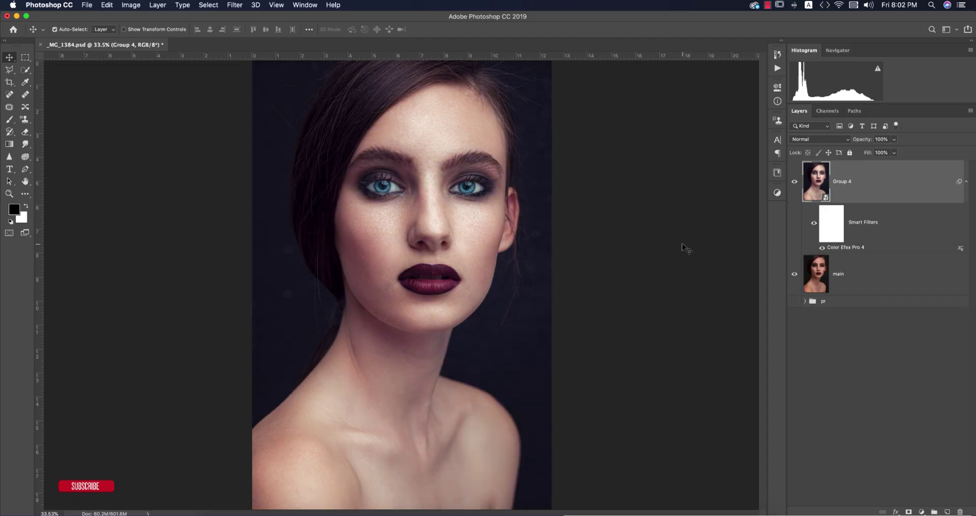
Isolate the main layer and restore the other layers to compare the portrait before and after retouching.
key(super)
alt+click(794, 276)
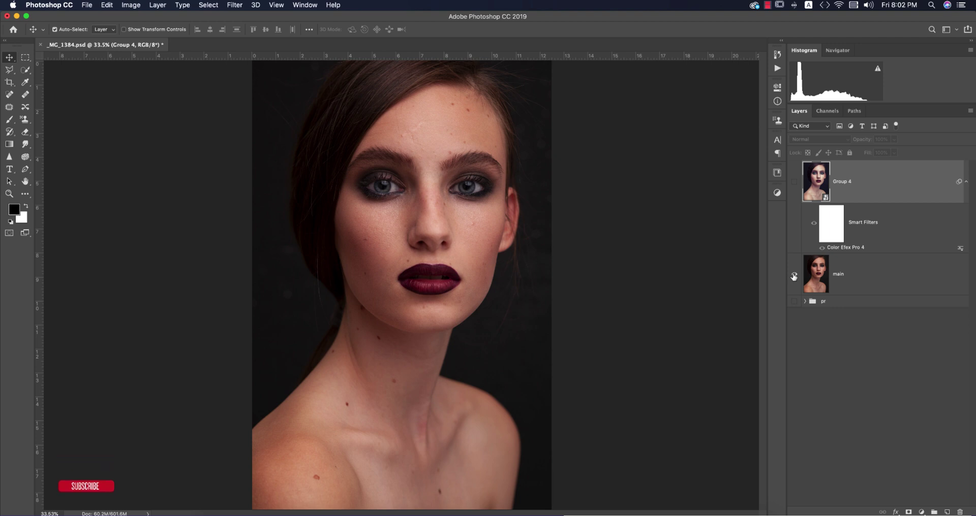
alt+click(794, 276)
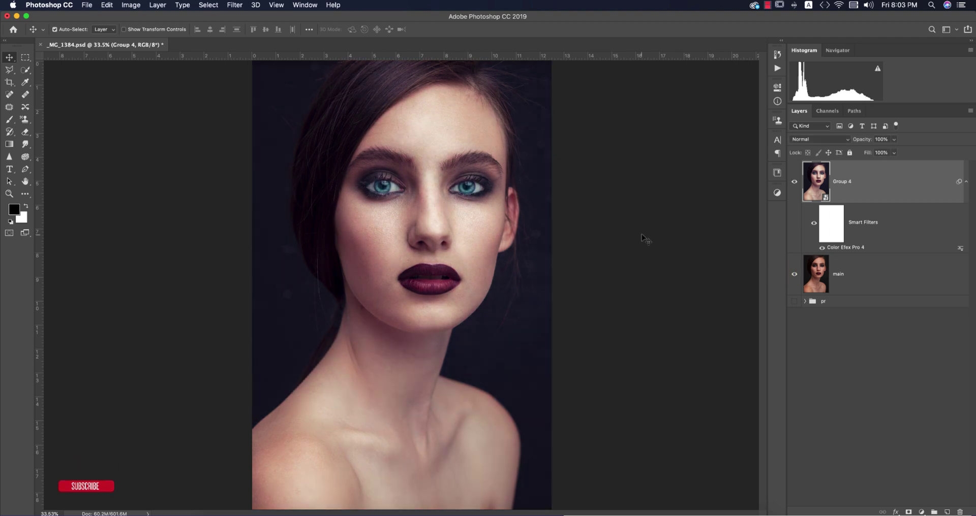